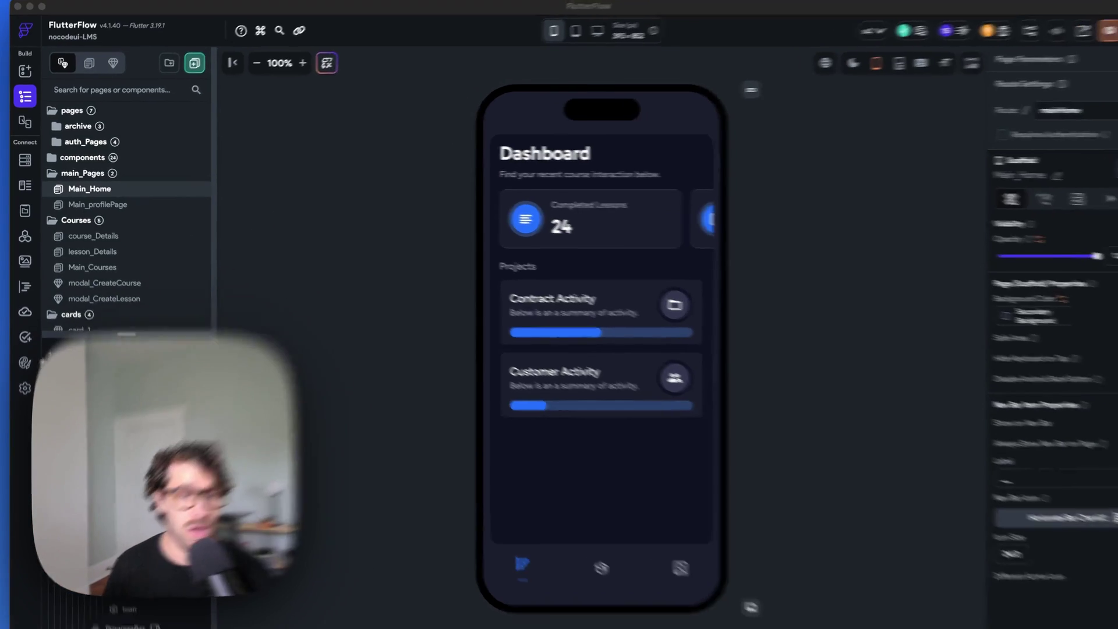
# Open Theme Settings to view the light and dark mode colour palettes.
pyautogui.click(25, 350)
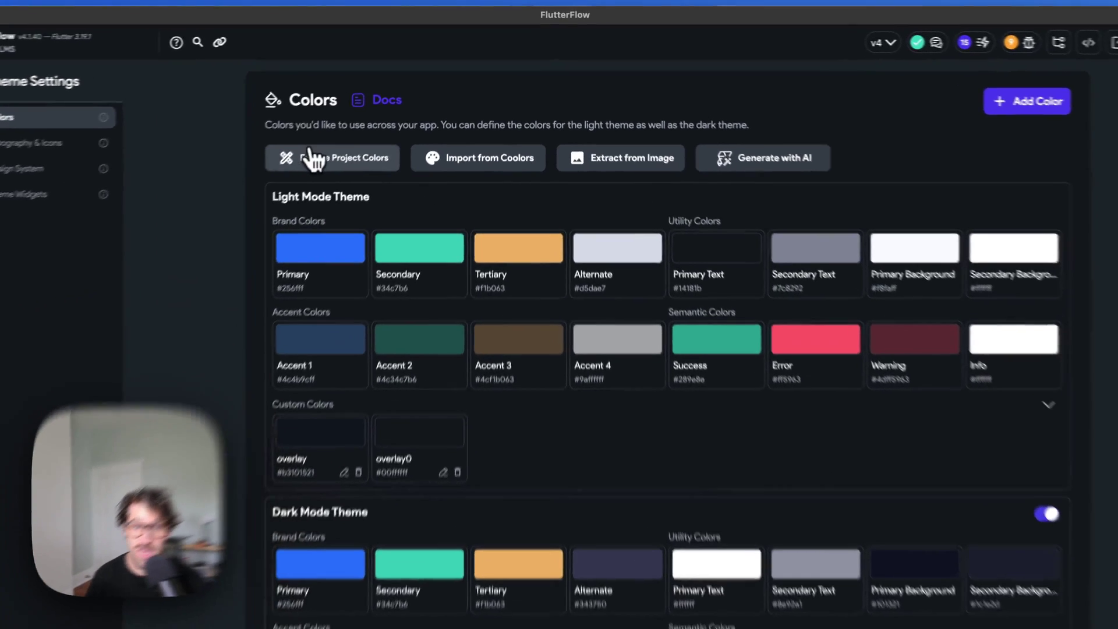
pyautogui.click(404, 140)
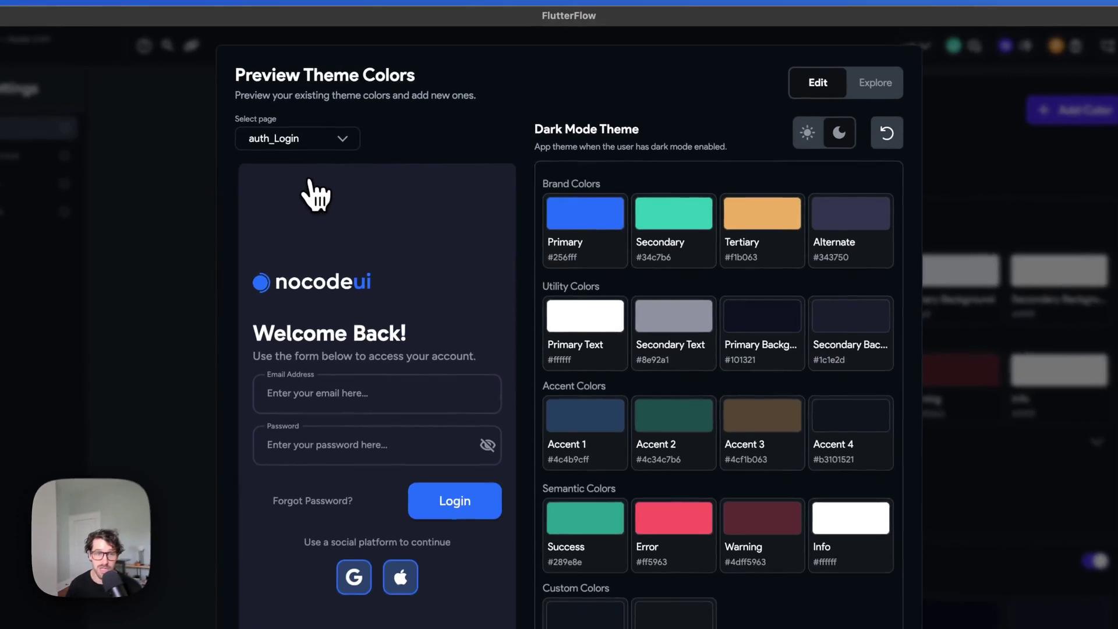
pyautogui.click(879, 82)
pyautogui.scroll(-2, 712, 324)
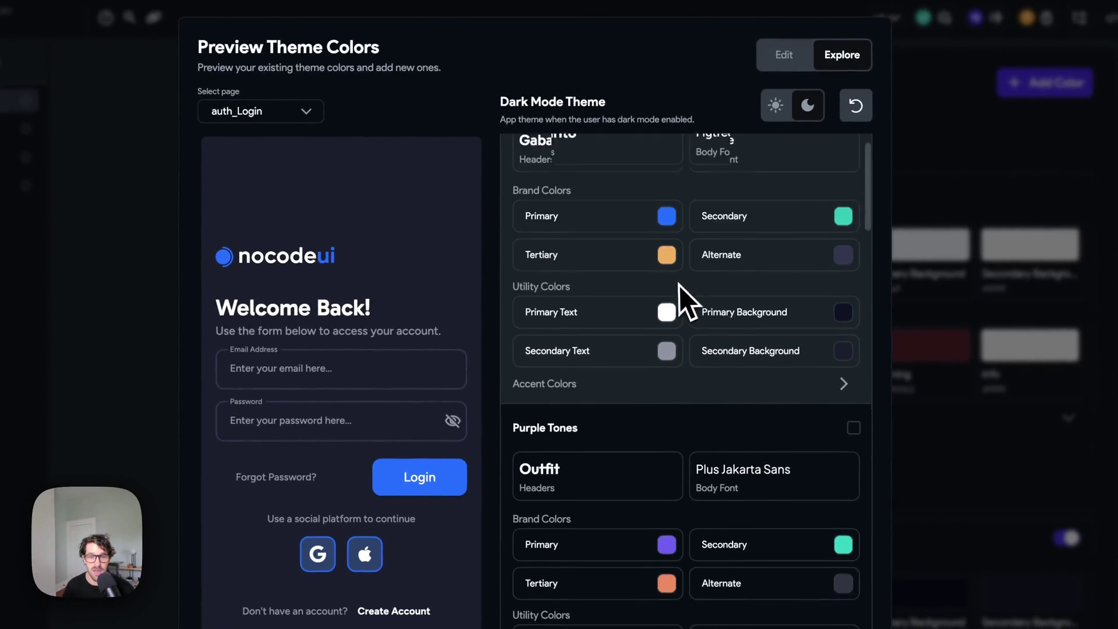
pyautogui.click(853, 401)
pyautogui.scroll(-4, 790, 397)
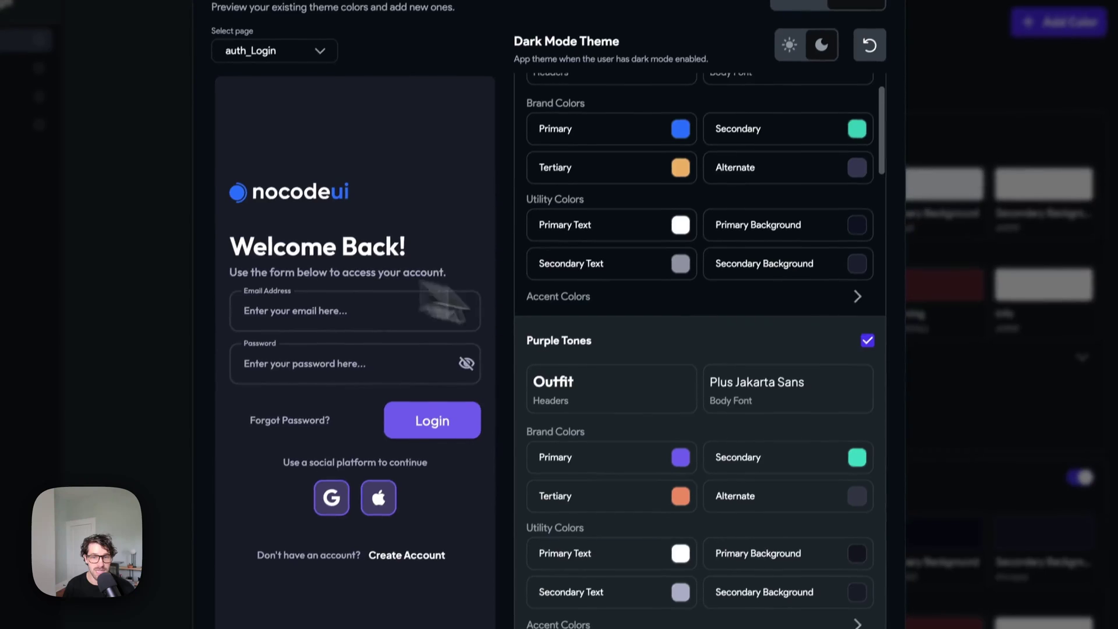
pyautogui.click(870, 404)
pyautogui.scroll(-4, 724, 341)
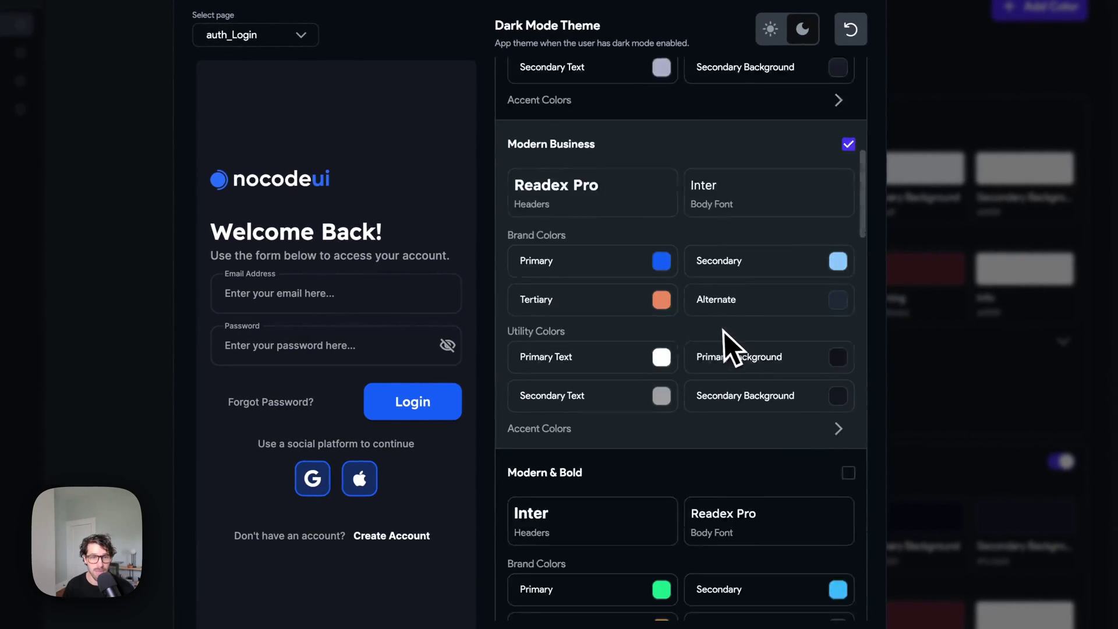
pyautogui.click(849, 423)
pyautogui.scroll(-4, 839, 412)
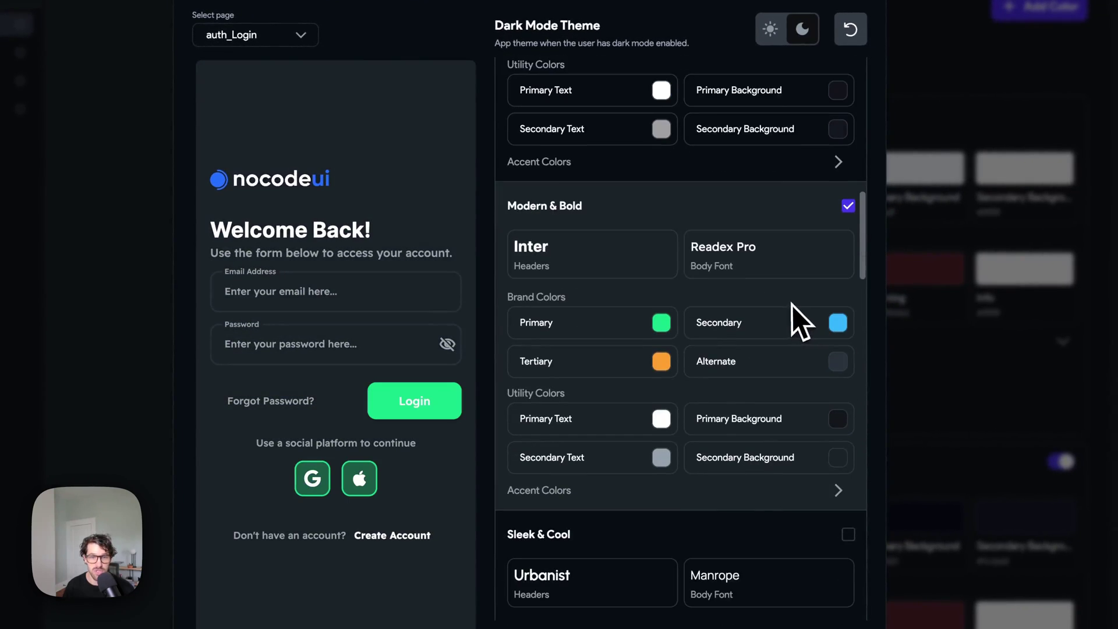
pyautogui.scroll(-3, 839, 394)
pyautogui.click(850, 285)
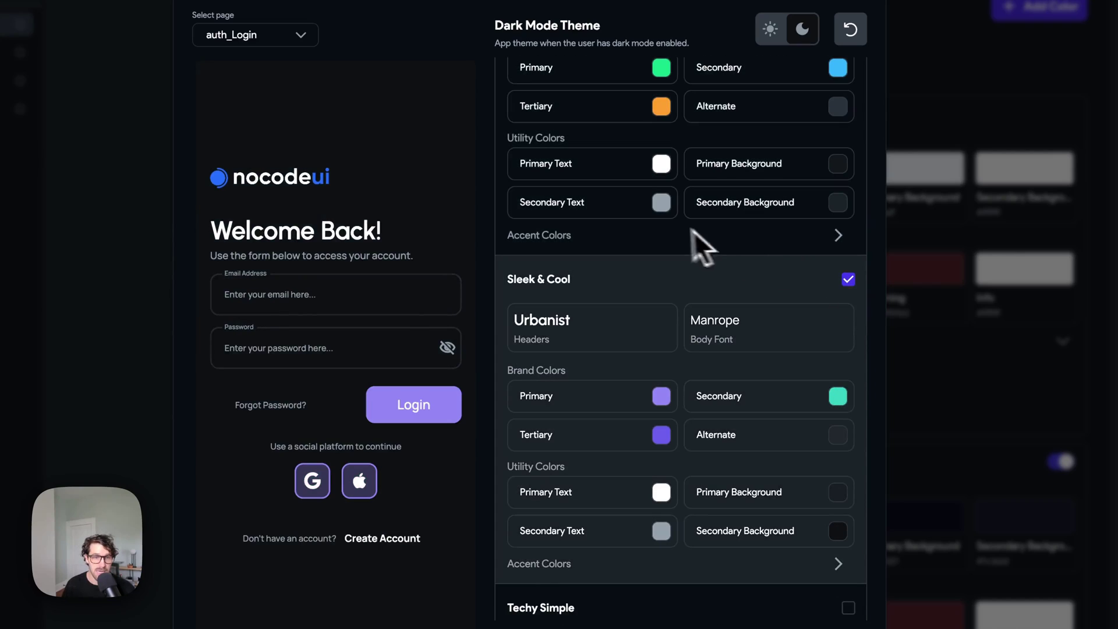
pyautogui.scroll(-2, 695, 232)
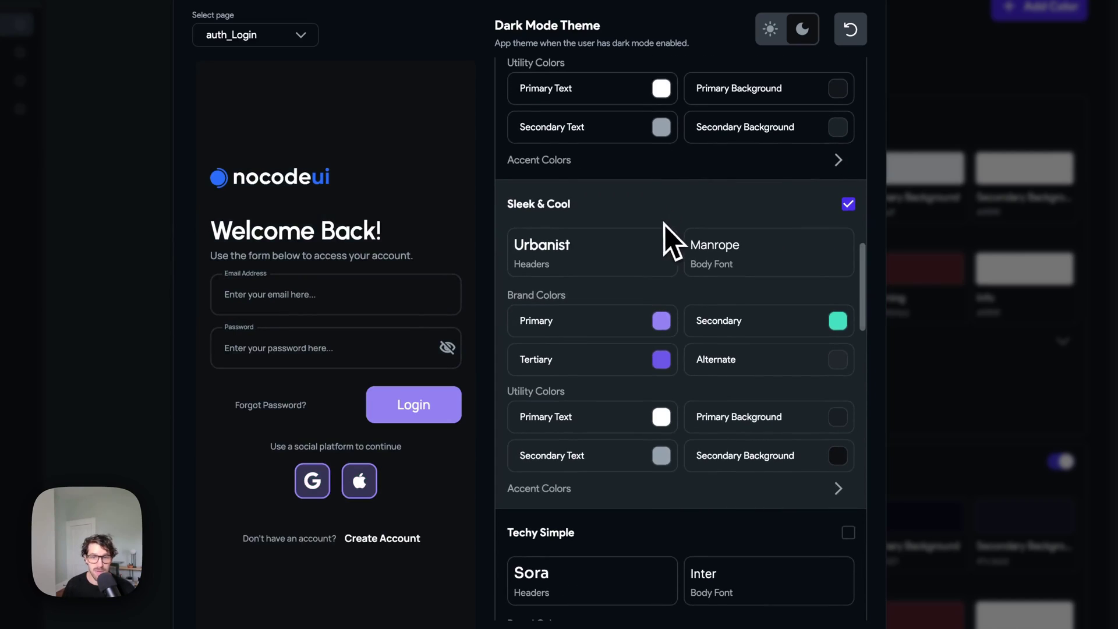
pyautogui.click(848, 534)
pyautogui.scroll(-5, 822, 375)
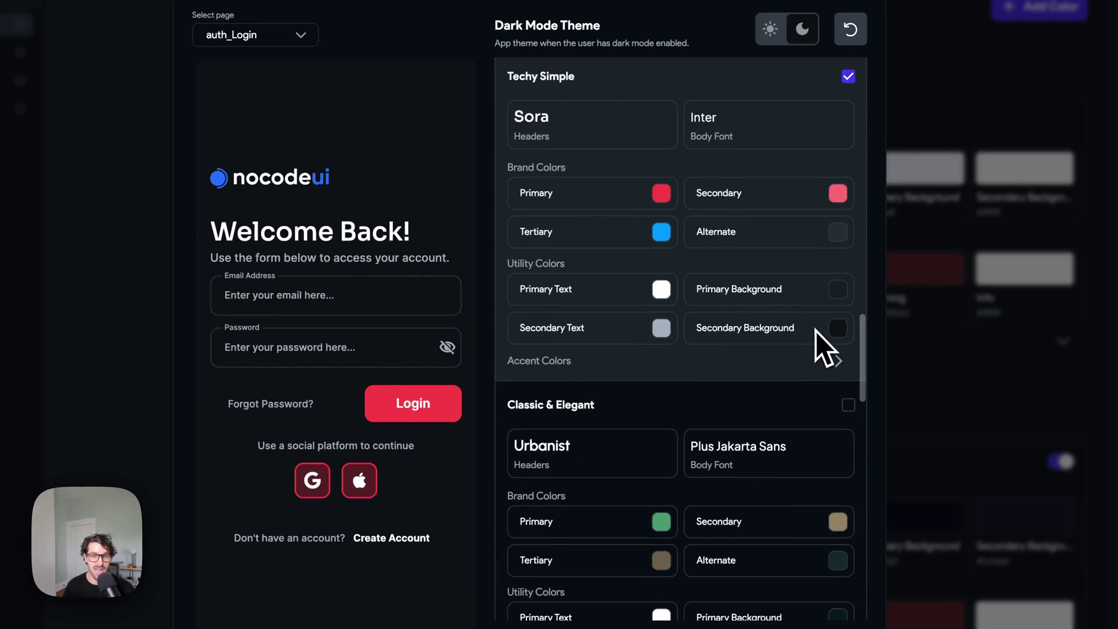
pyautogui.click(848, 406)
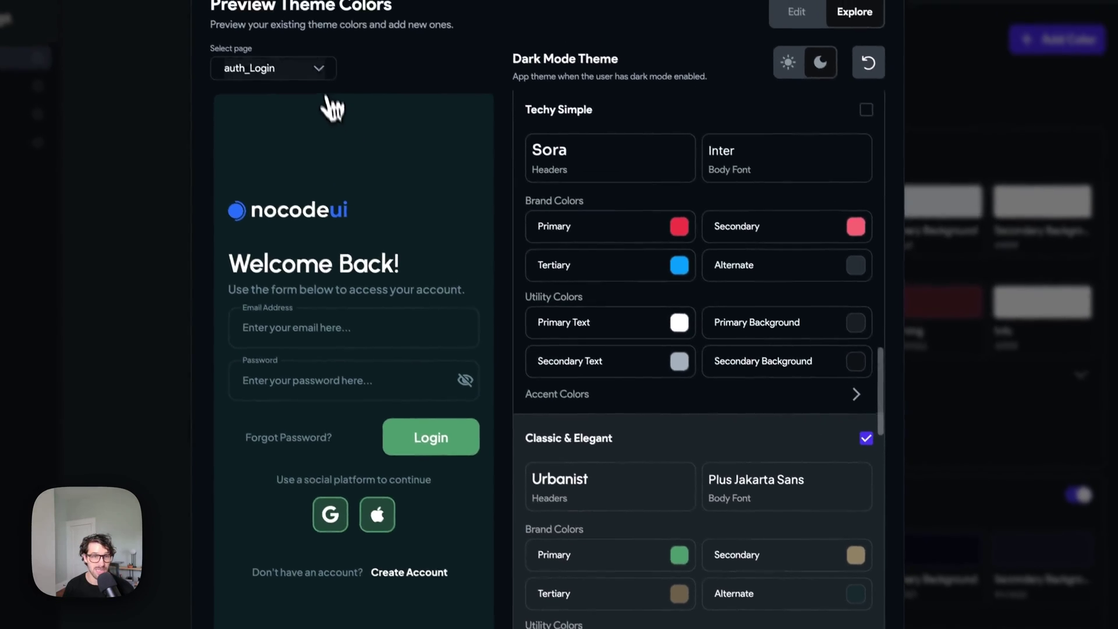
pyautogui.click(316, 68)
pyautogui.click(302, 182)
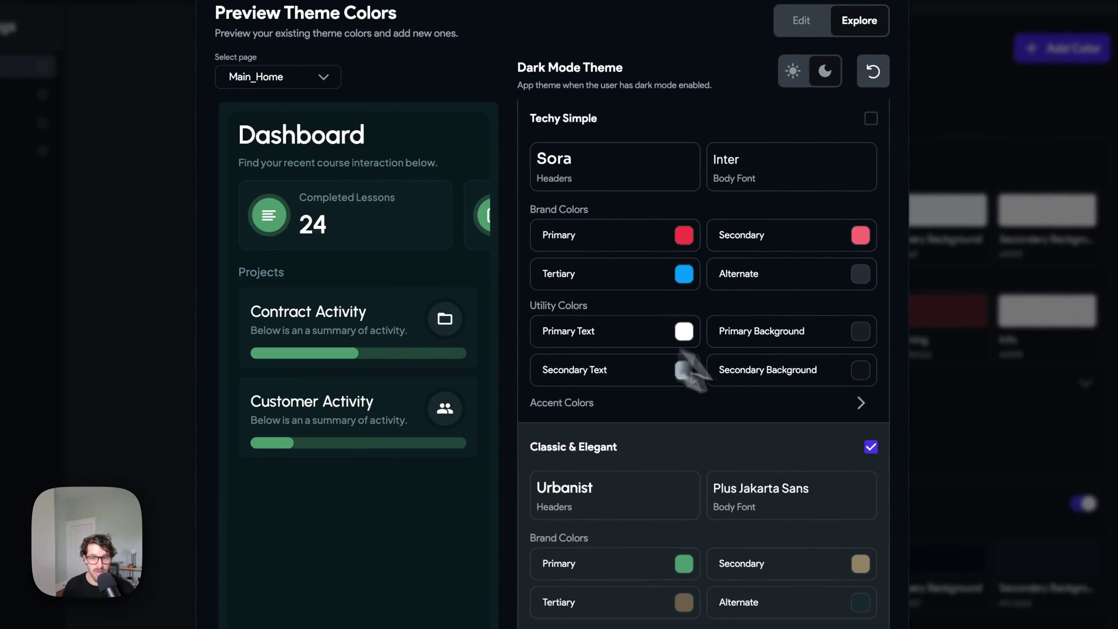
pyautogui.scroll(-5, 821, 445)
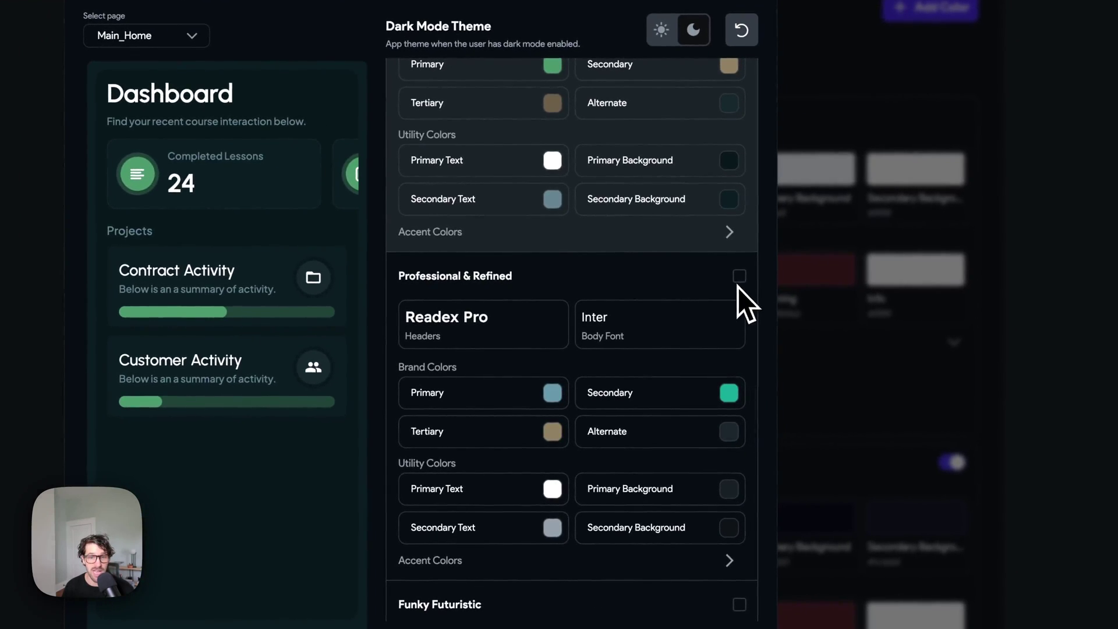
pyautogui.click(740, 277)
pyautogui.scroll(-1, 740, 283)
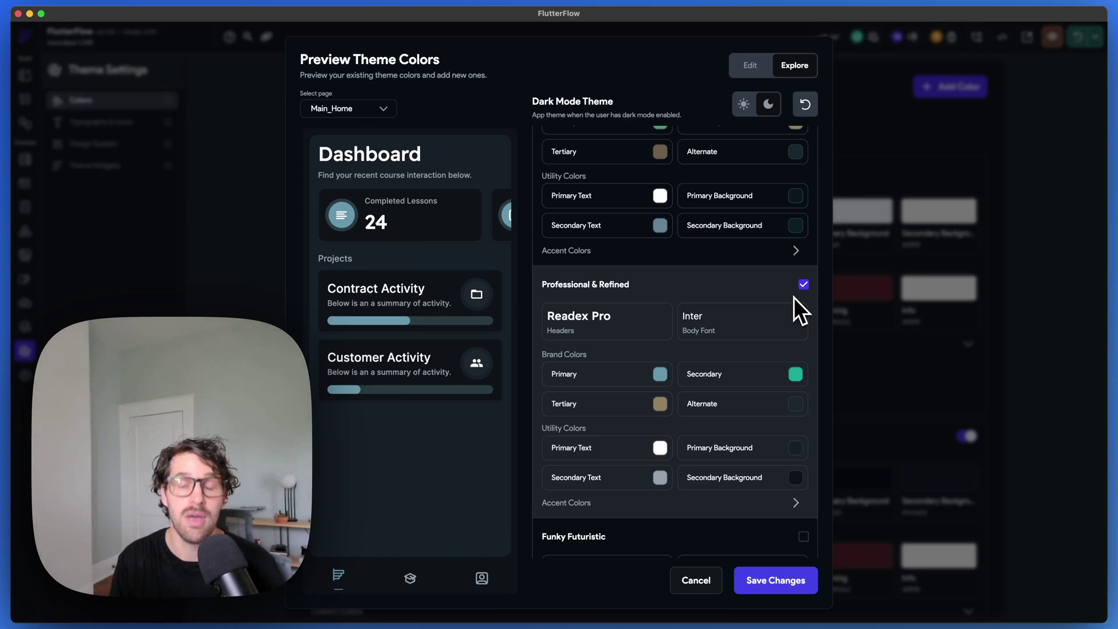
pyautogui.scroll(-3, 793, 297)
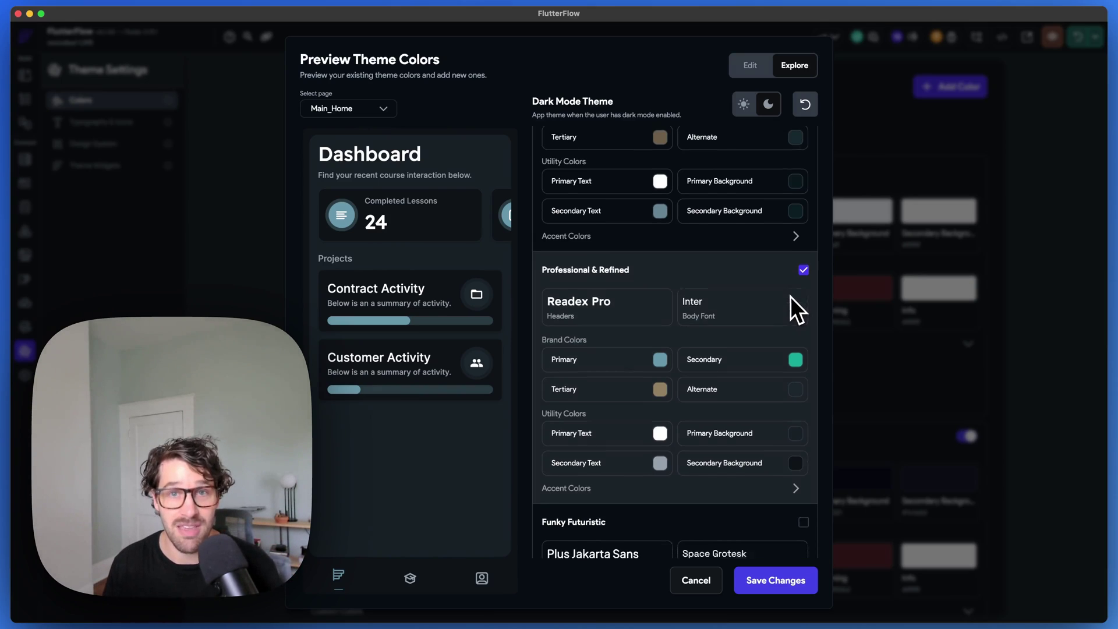
pyautogui.scroll(-5, 791, 296)
pyautogui.click(802, 342)
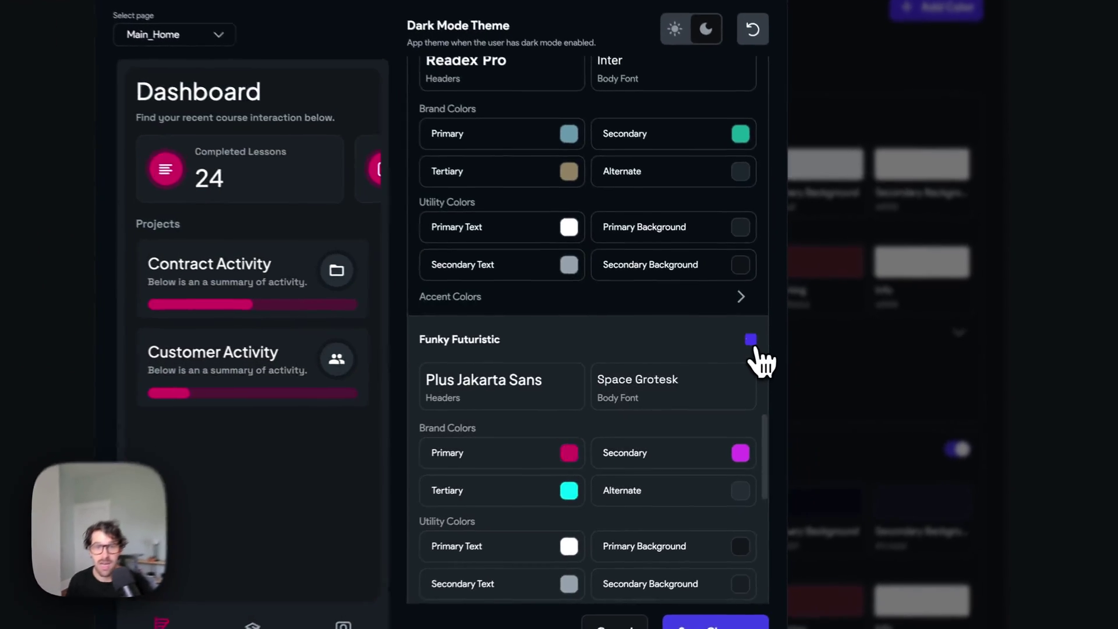
pyautogui.scroll(-3, 703, 343)
pyautogui.scroll(-2, 695, 343)
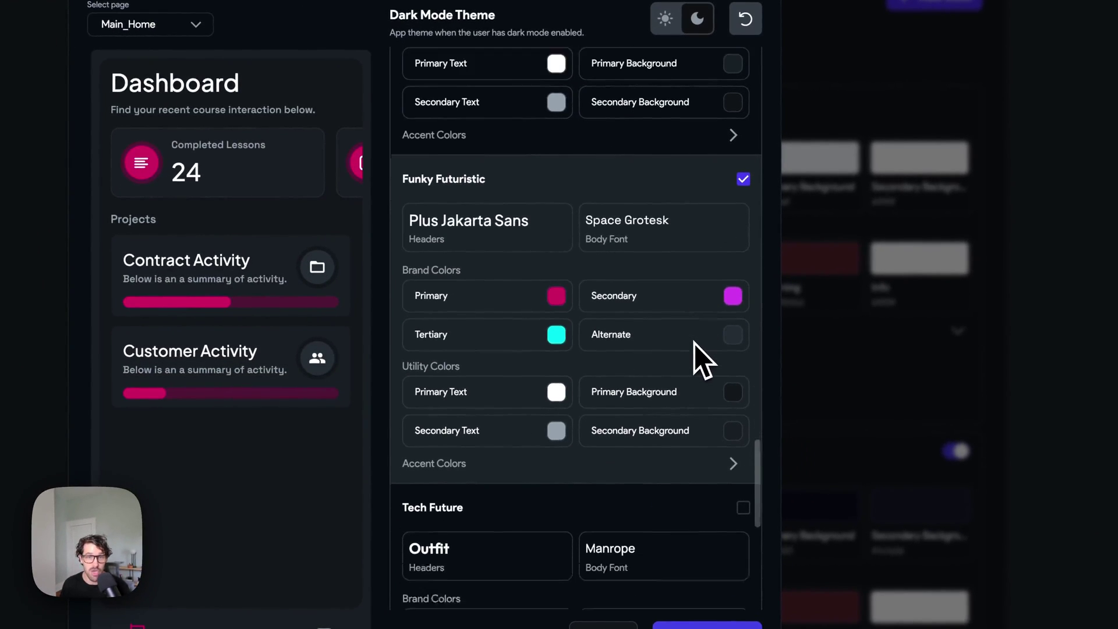
pyautogui.scroll(-1, 694, 343)
pyautogui.scroll(-2, 699, 358)
pyautogui.click(744, 362)
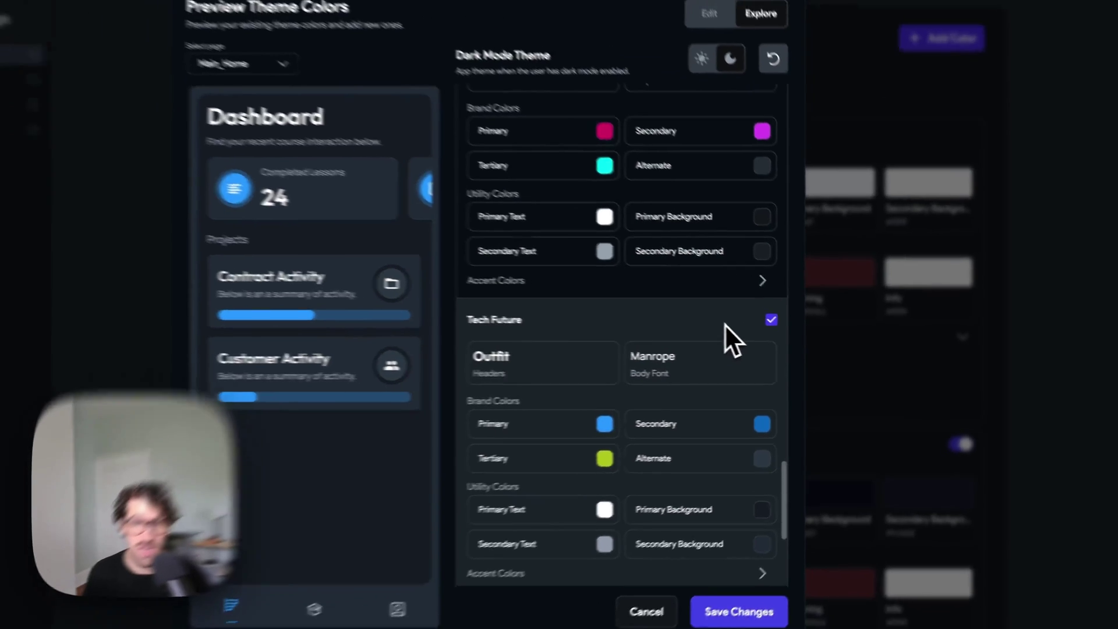
pyautogui.scroll(-2, 763, 446)
pyautogui.scroll(-1, 765, 444)
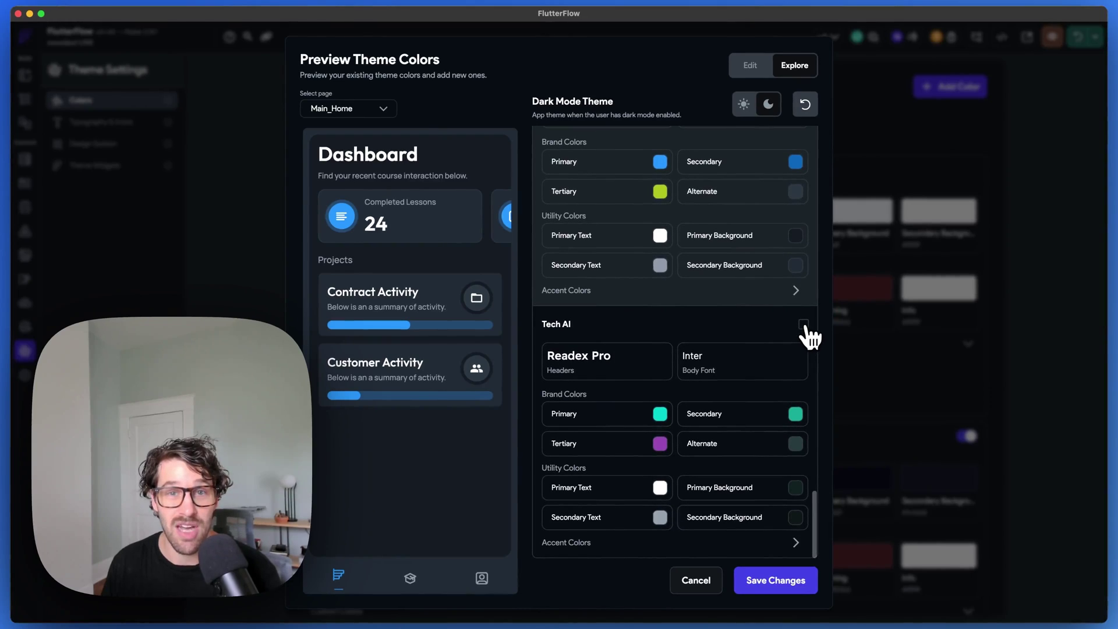
pyautogui.click(804, 326)
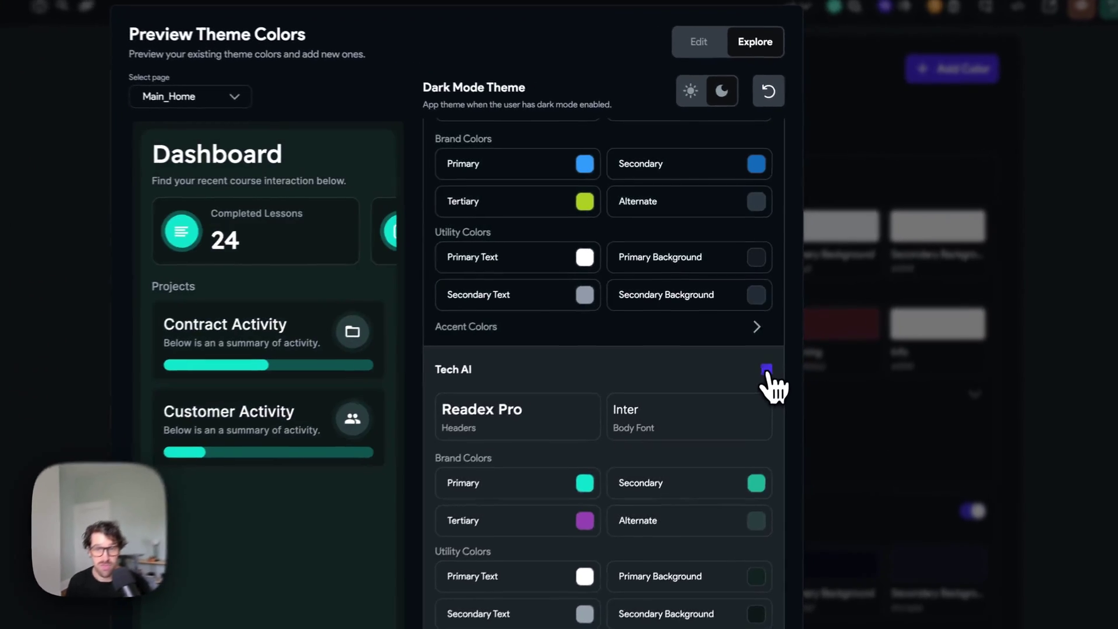
pyautogui.scroll(1, 695, 346)
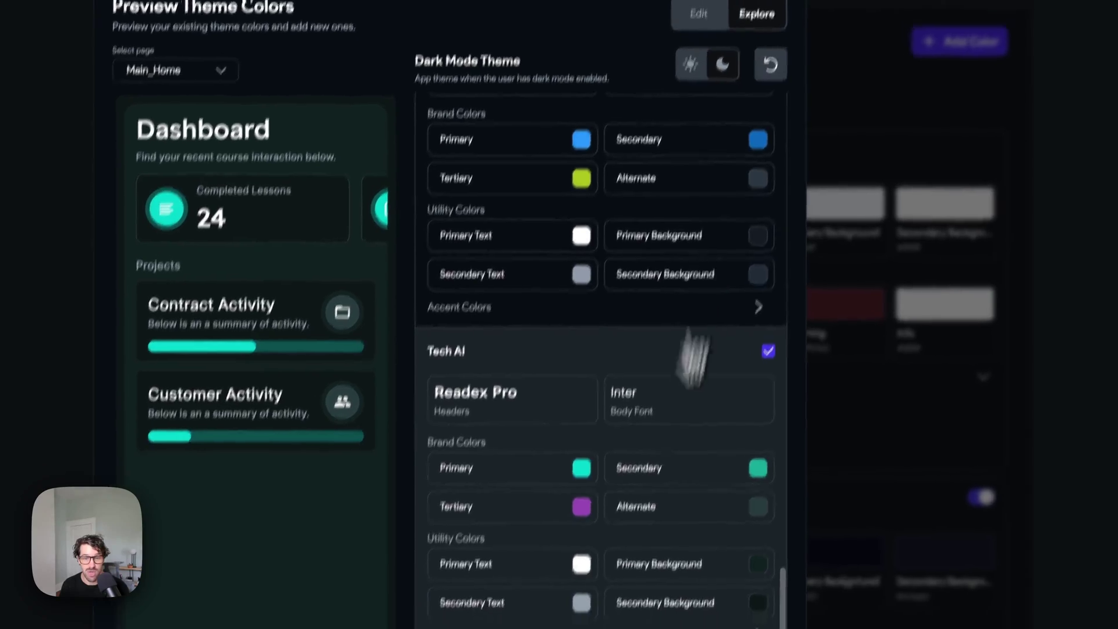
pyautogui.click(662, 608)
pyautogui.scroll(2, 669, 220)
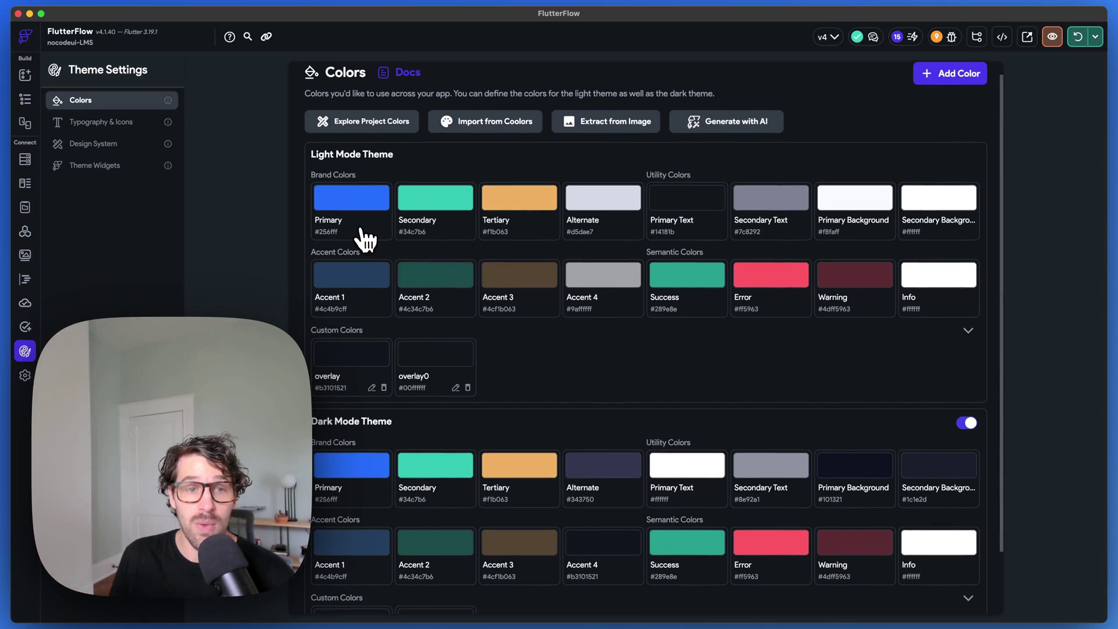
pyautogui.scroll(-2, 348, 203)
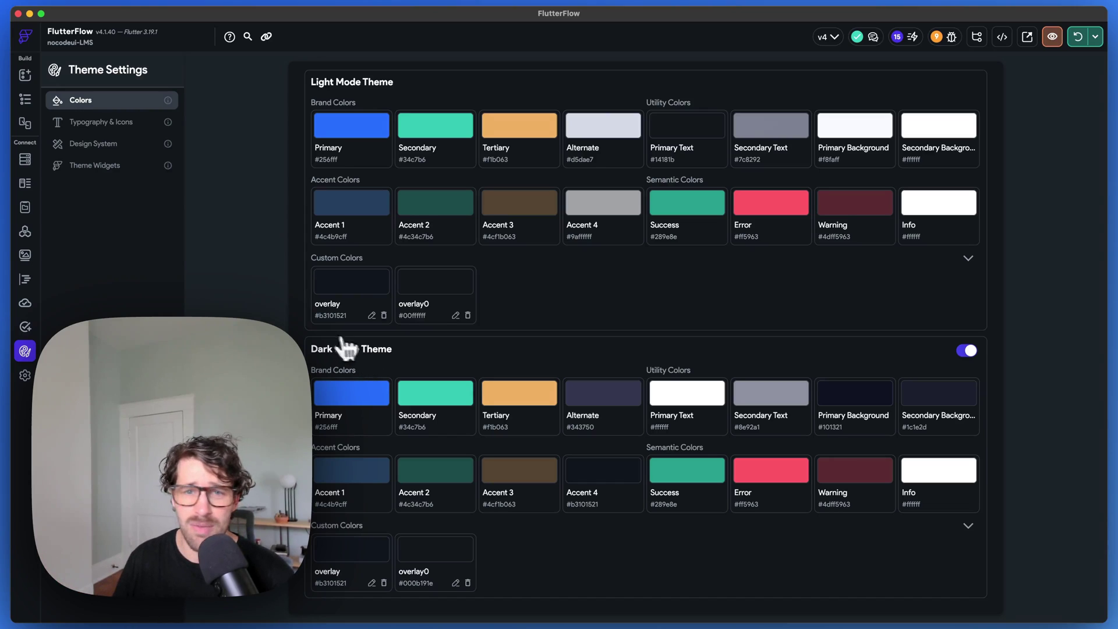
pyautogui.scroll(5, 472, 368)
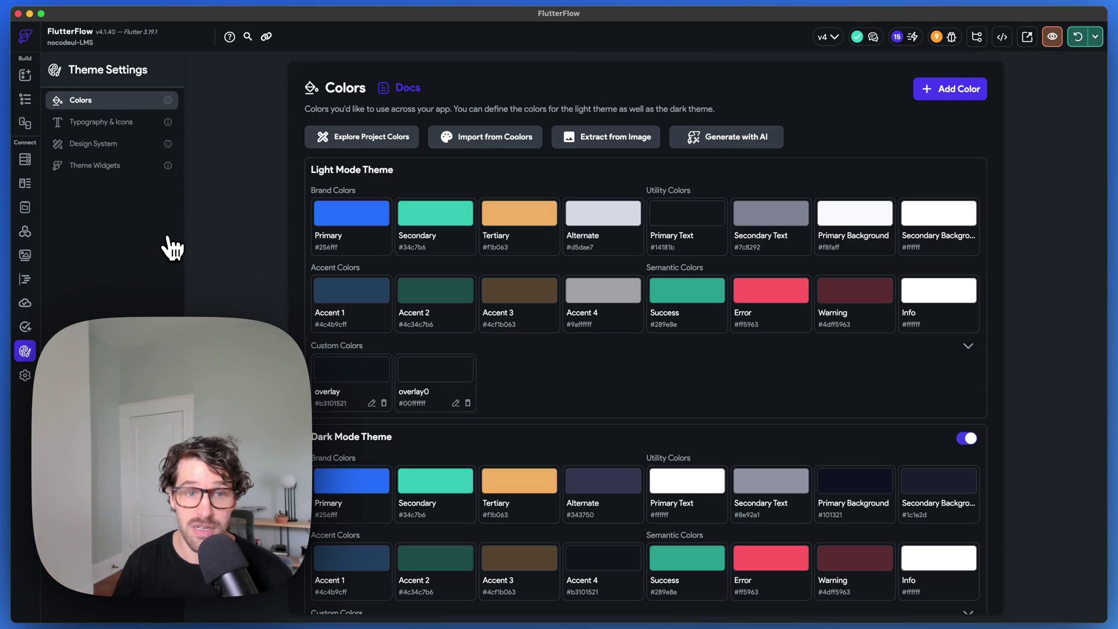
pyautogui.scroll(2, 403, 251)
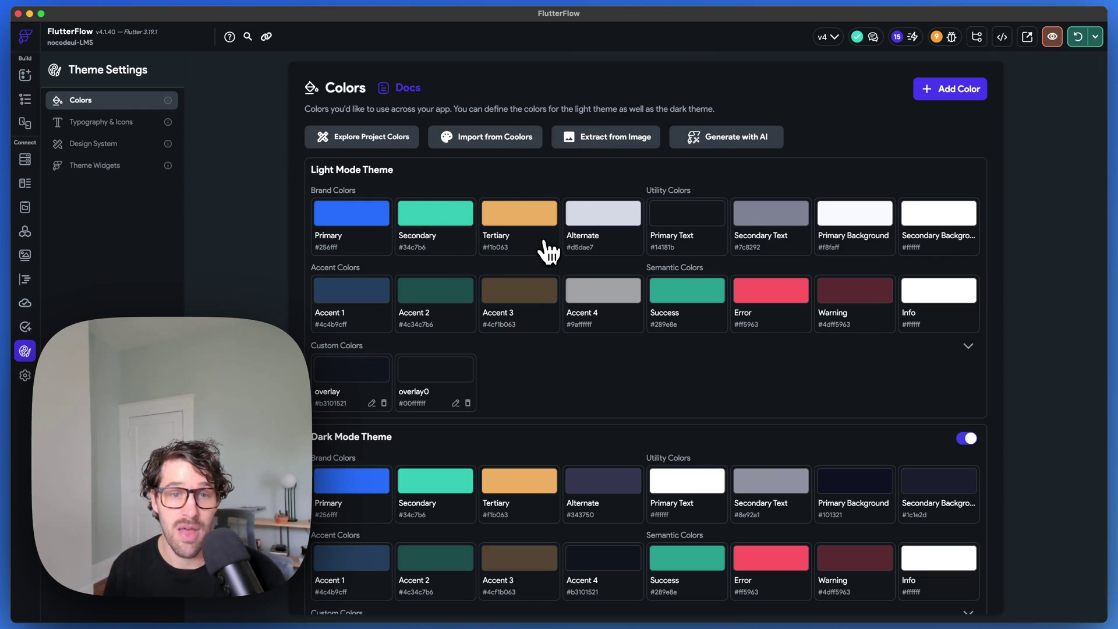
pyautogui.scroll(-1, 547, 252)
pyautogui.scroll(1, 548, 253)
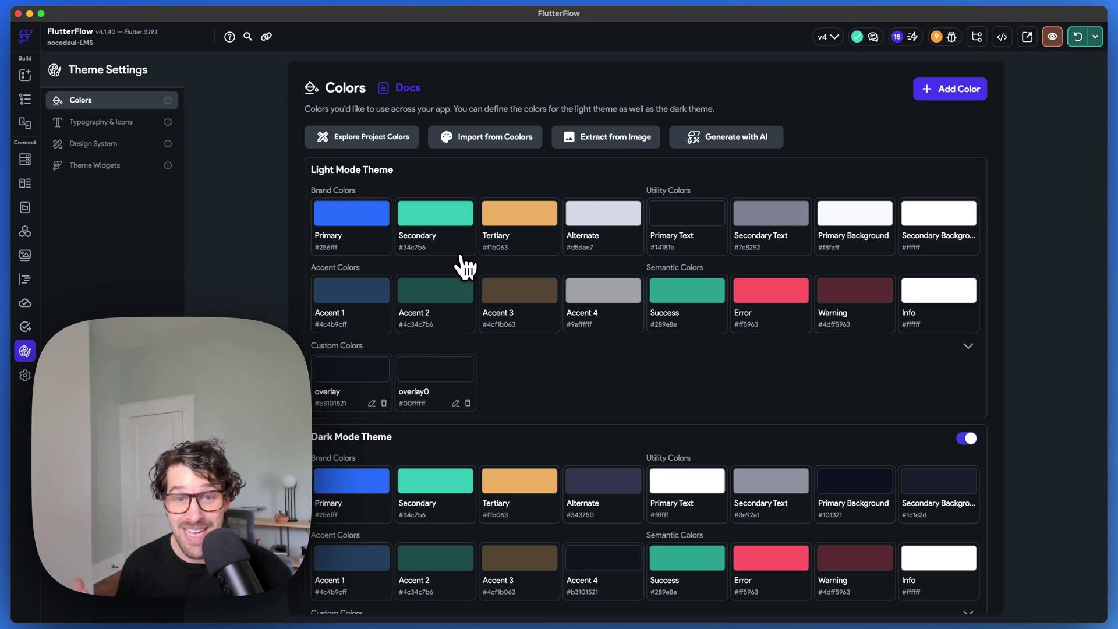
pyautogui.scroll(-1, 612, 240)
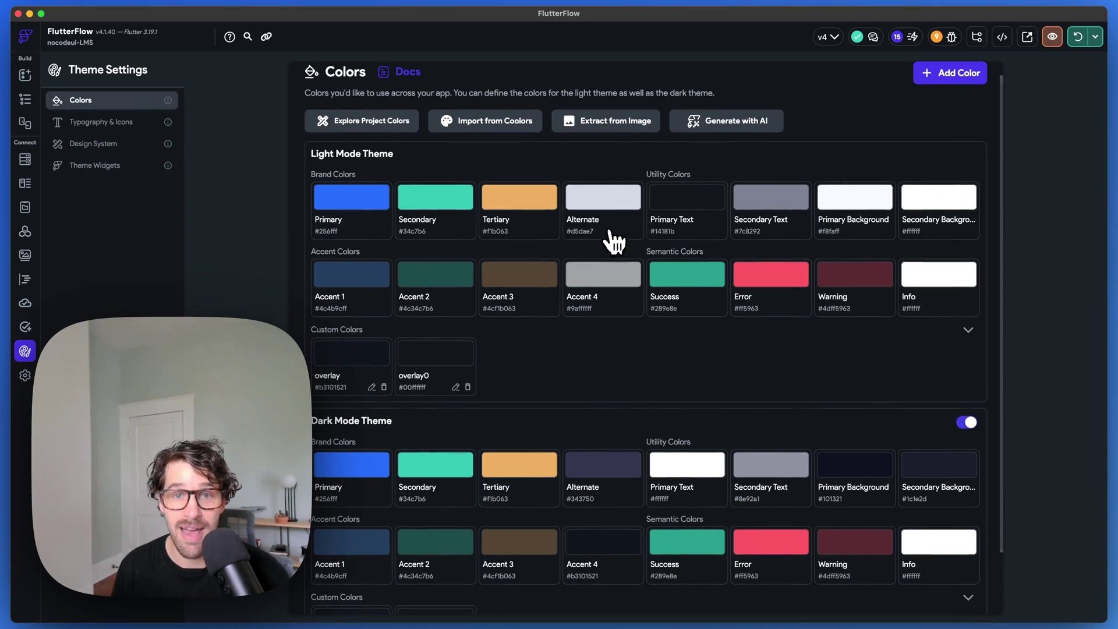
pyautogui.scroll(1, 613, 282)
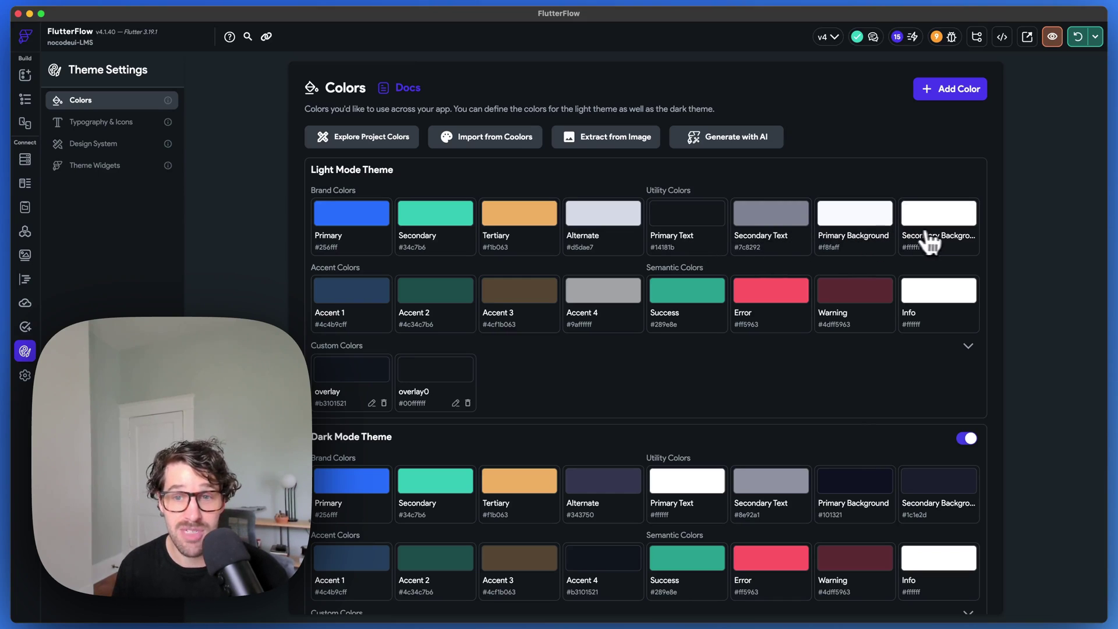
pyautogui.scroll(-1, 928, 243)
pyautogui.scroll(1, 939, 244)
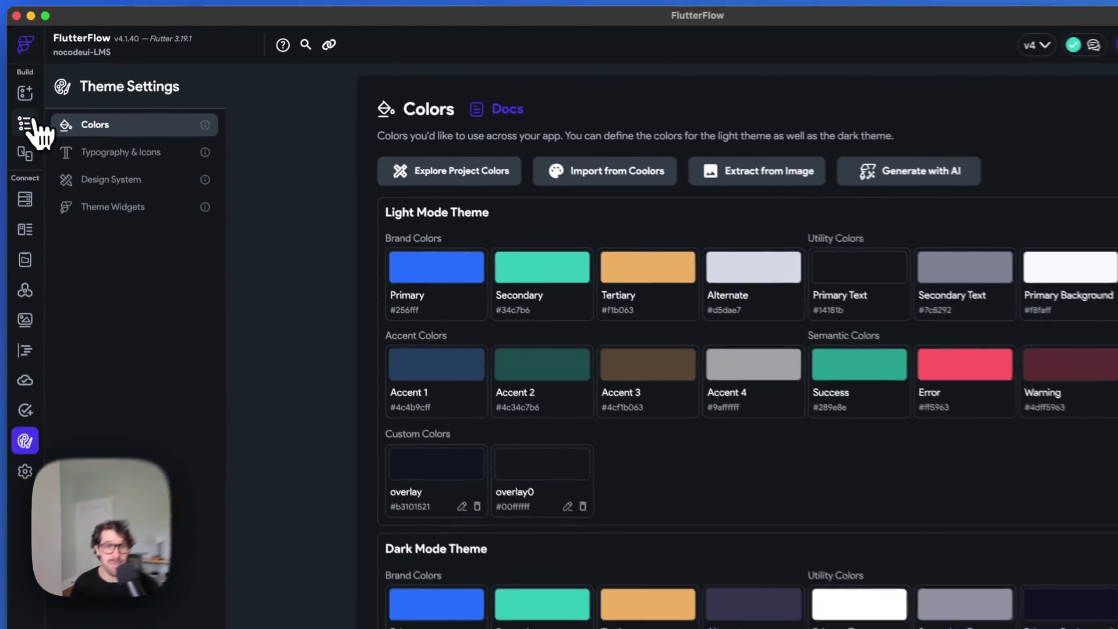
# Return to the Main_Home page and select the Completed Lessons card.
pyautogui.click(24, 99)
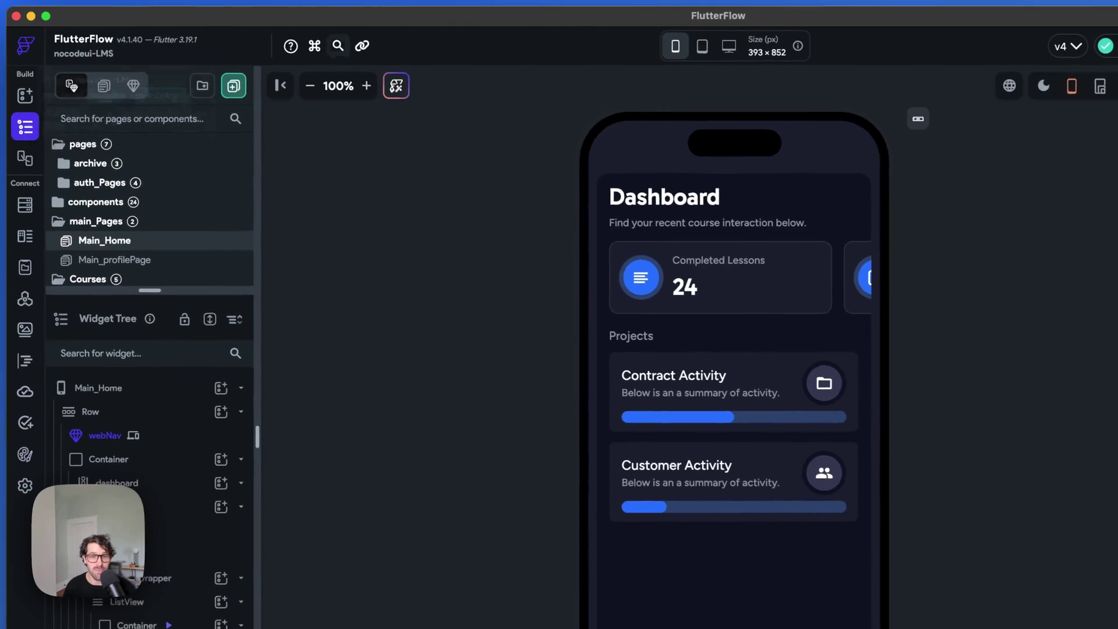
pyautogui.click(821, 299)
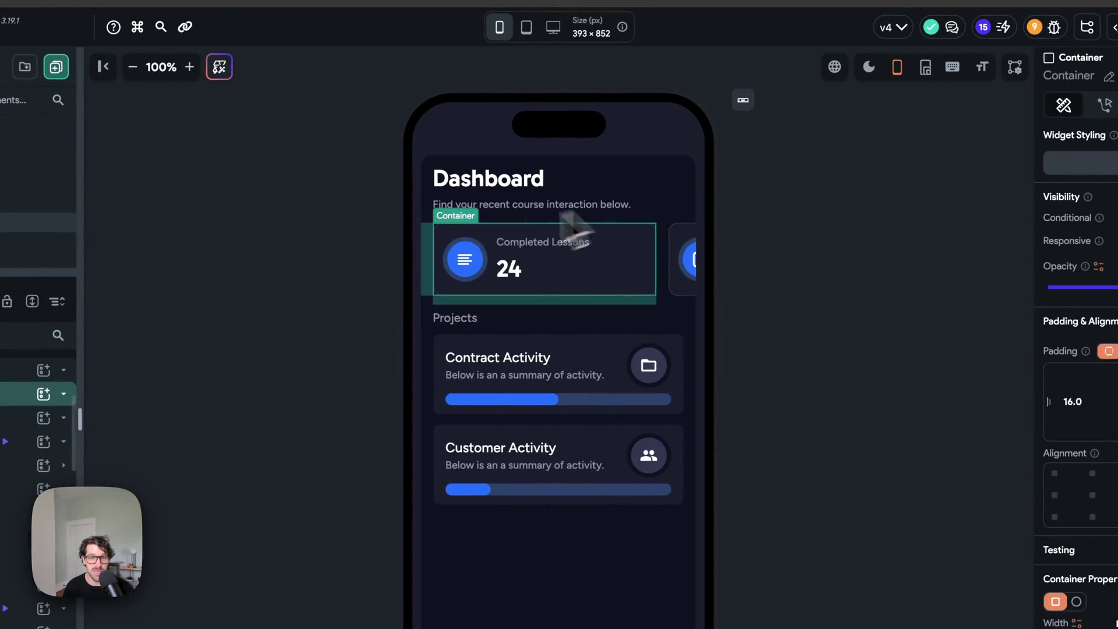
pyautogui.click(811, 333)
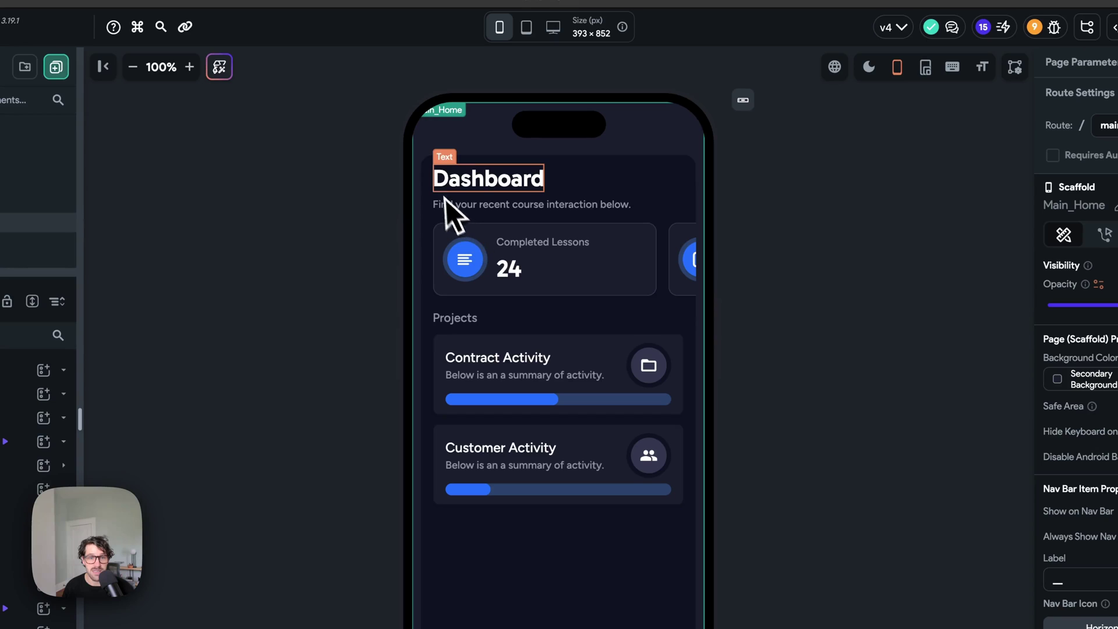
pyautogui.click(440, 244)
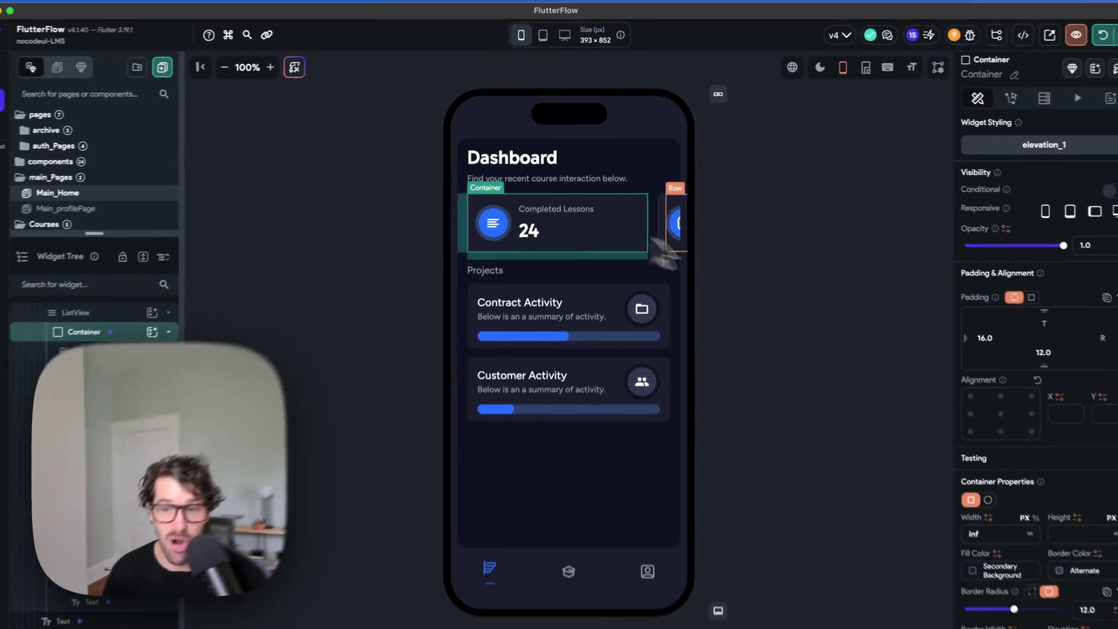
pyautogui.scroll(-2, 982, 449)
pyautogui.scroll(-2, 1029, 445)
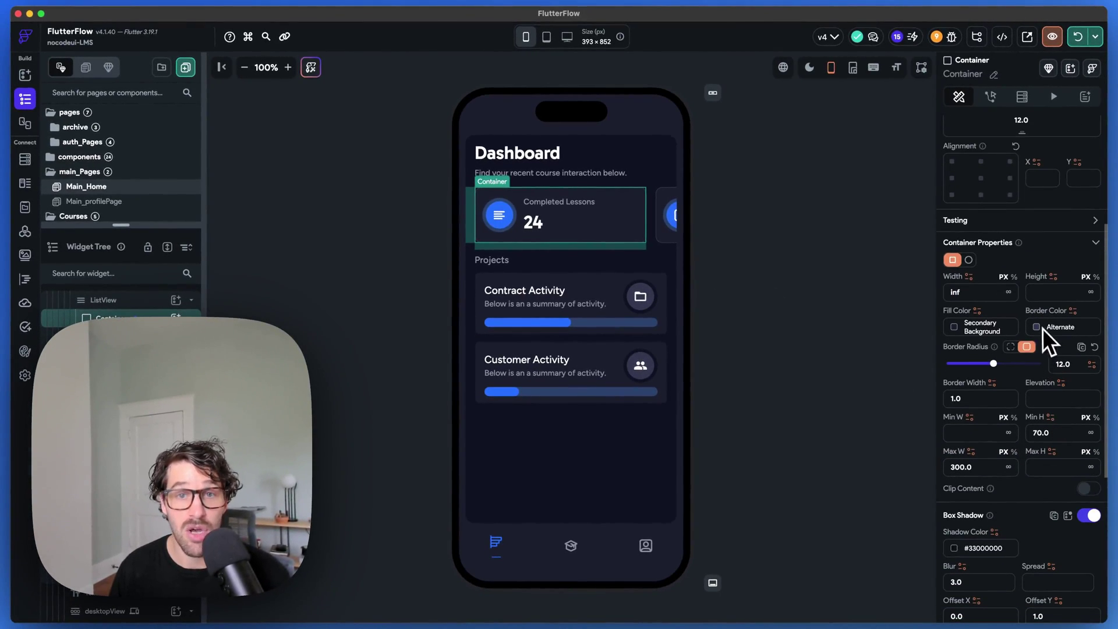
# Preview the Dashboard in light mode and toggle the Completed Lessons card's shadow off.
pyautogui.click(810, 68)
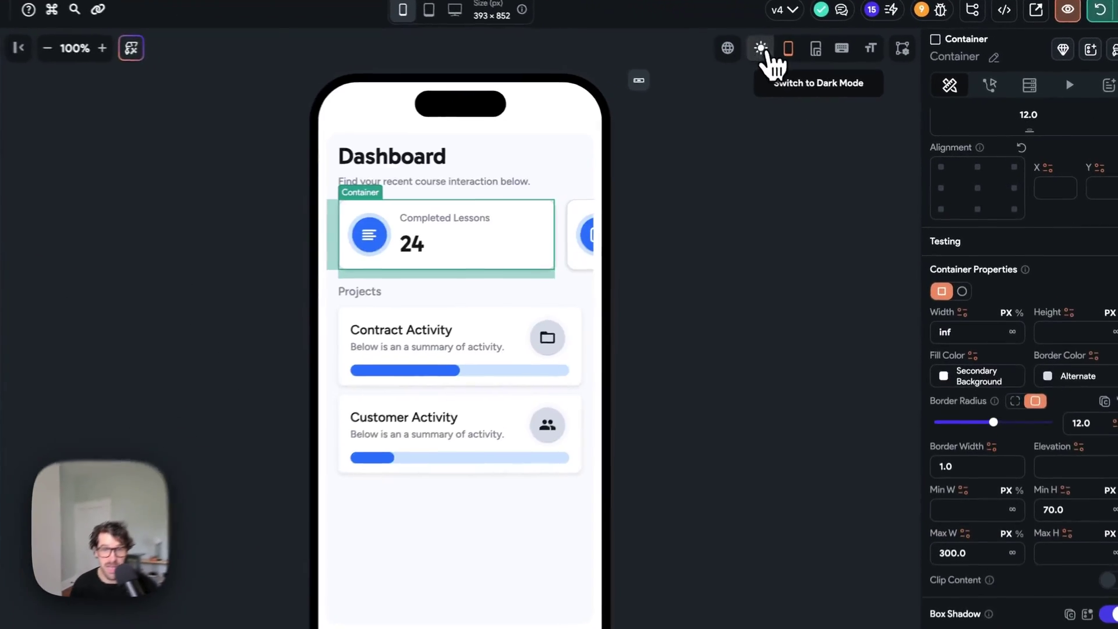
pyautogui.click(729, 283)
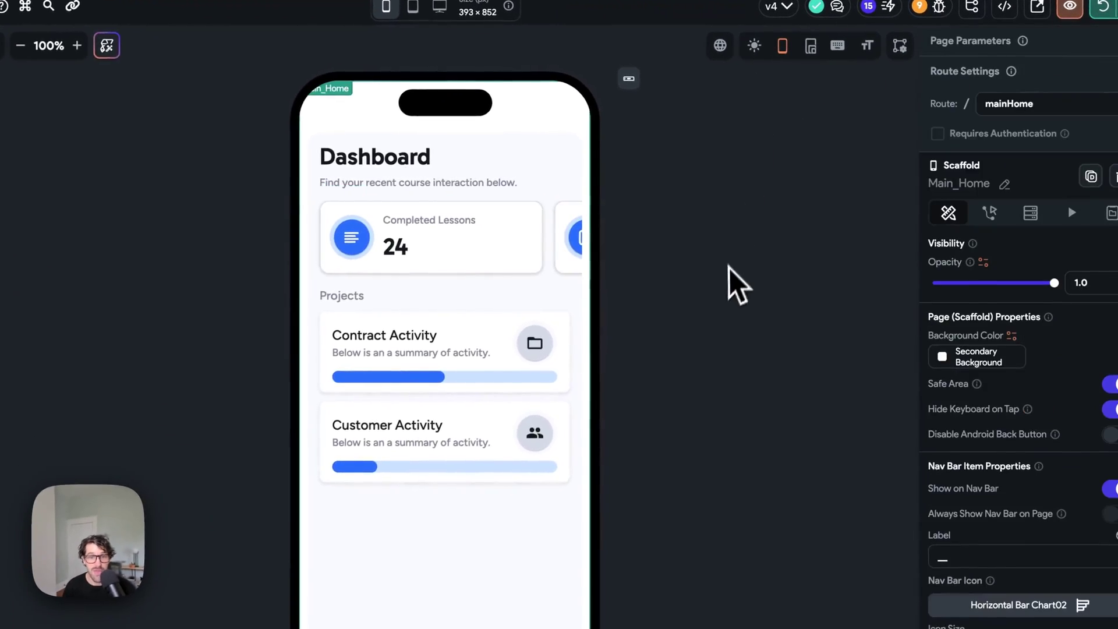
pyautogui.click(538, 233)
pyautogui.scroll(-5, 936, 487)
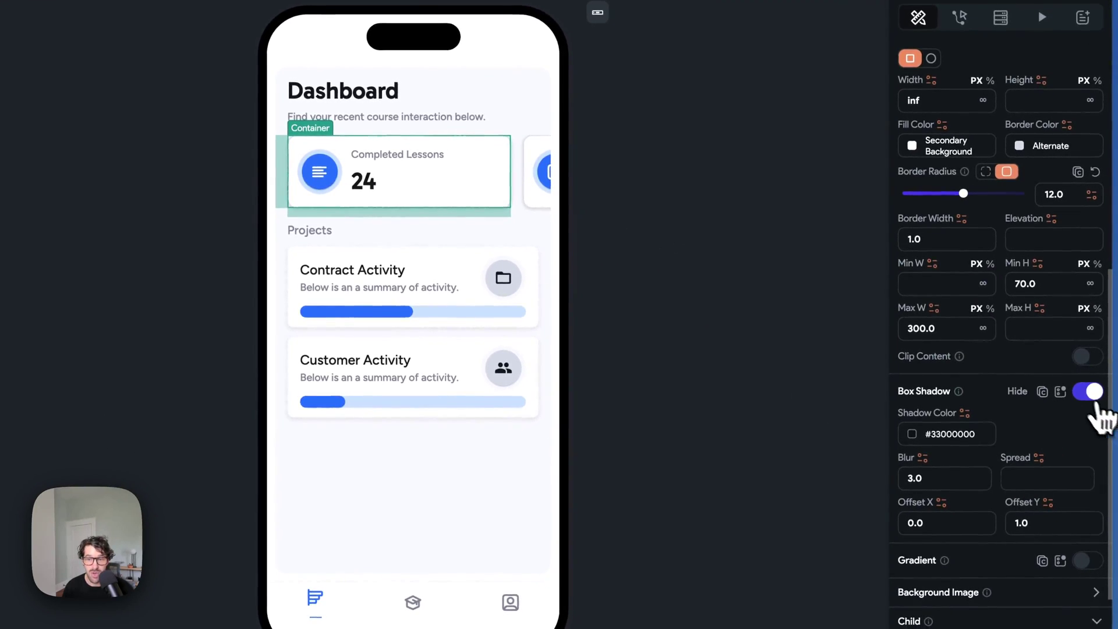
pyautogui.click(1090, 393)
pyautogui.click(734, 210)
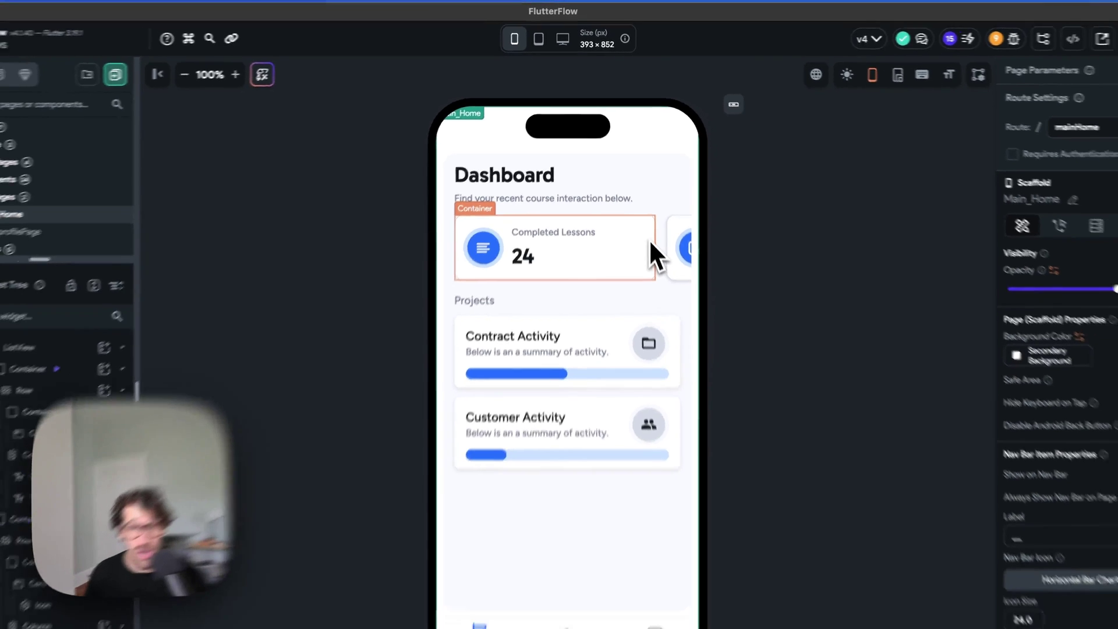
pyautogui.click(661, 282)
pyautogui.scroll(-5, 951, 443)
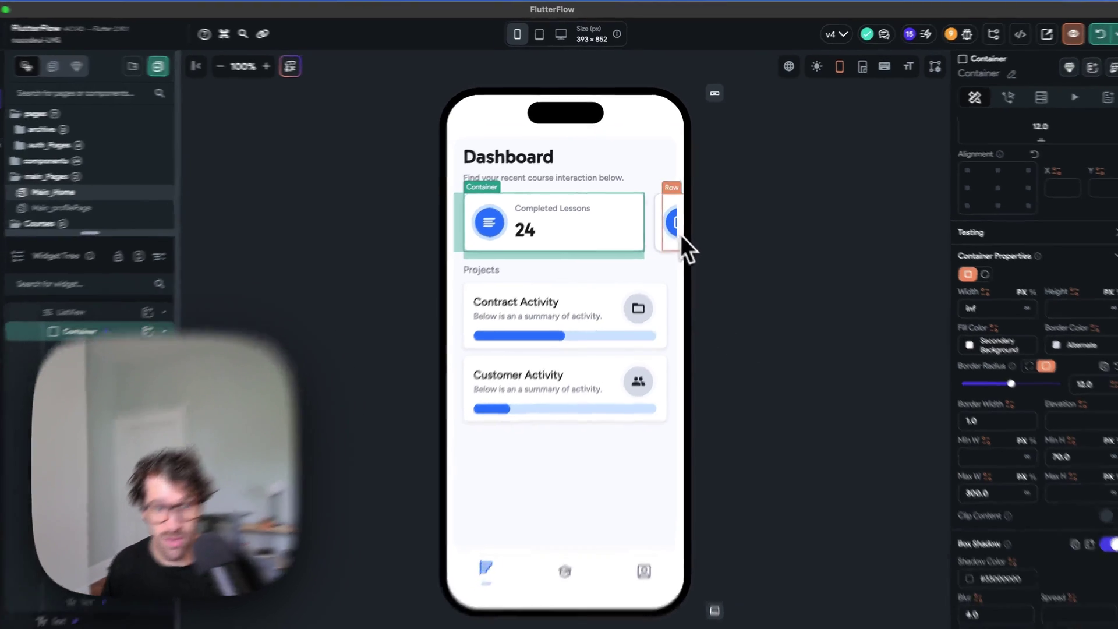
pyautogui.click(785, 276)
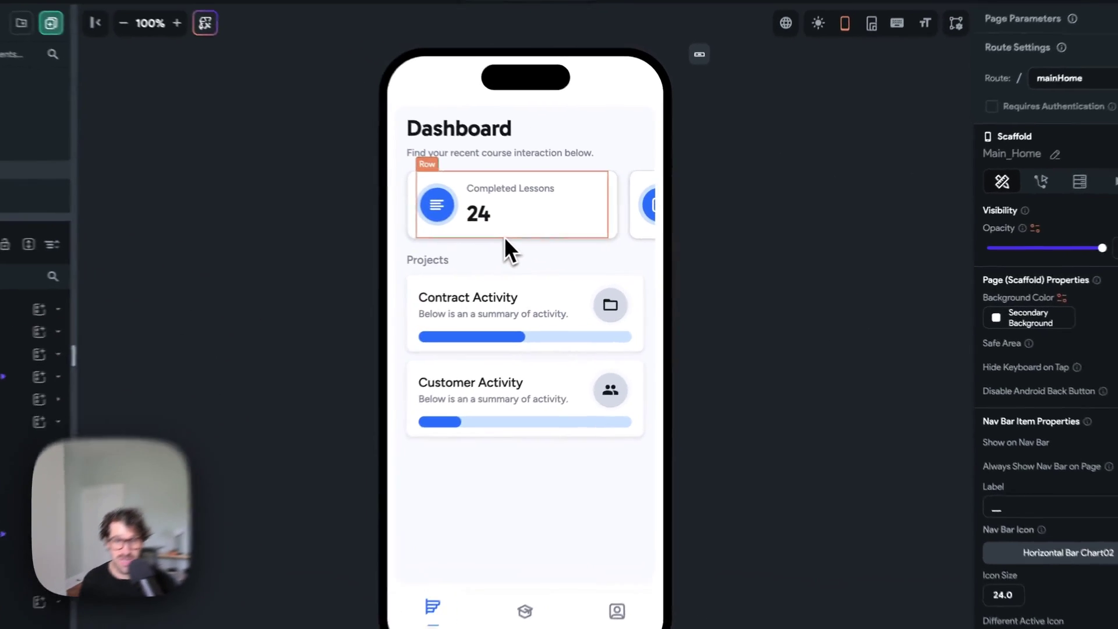
pyautogui.click(506, 238)
pyautogui.click(393, 244)
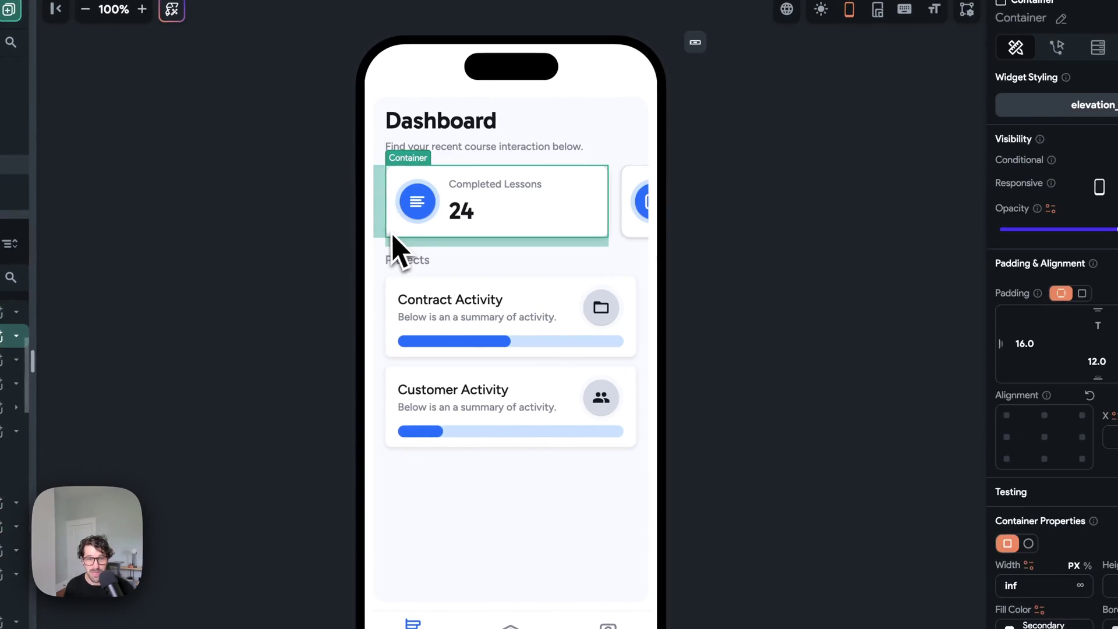
pyautogui.scroll(-5, 1004, 454)
pyautogui.click(1021, 401)
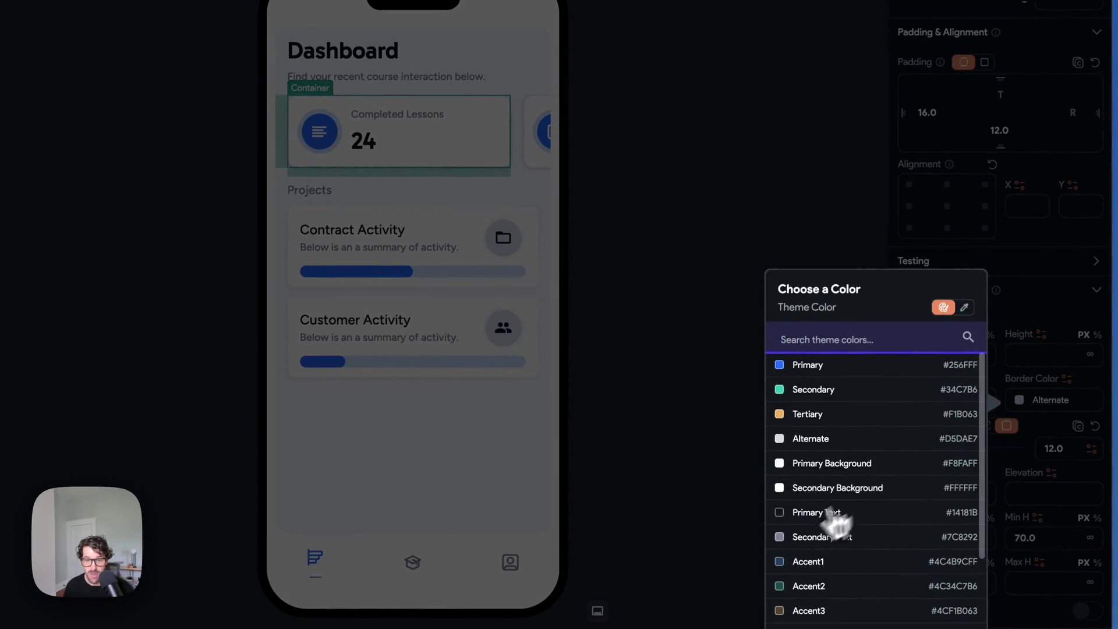
pyautogui.click(826, 537)
pyautogui.click(774, 359)
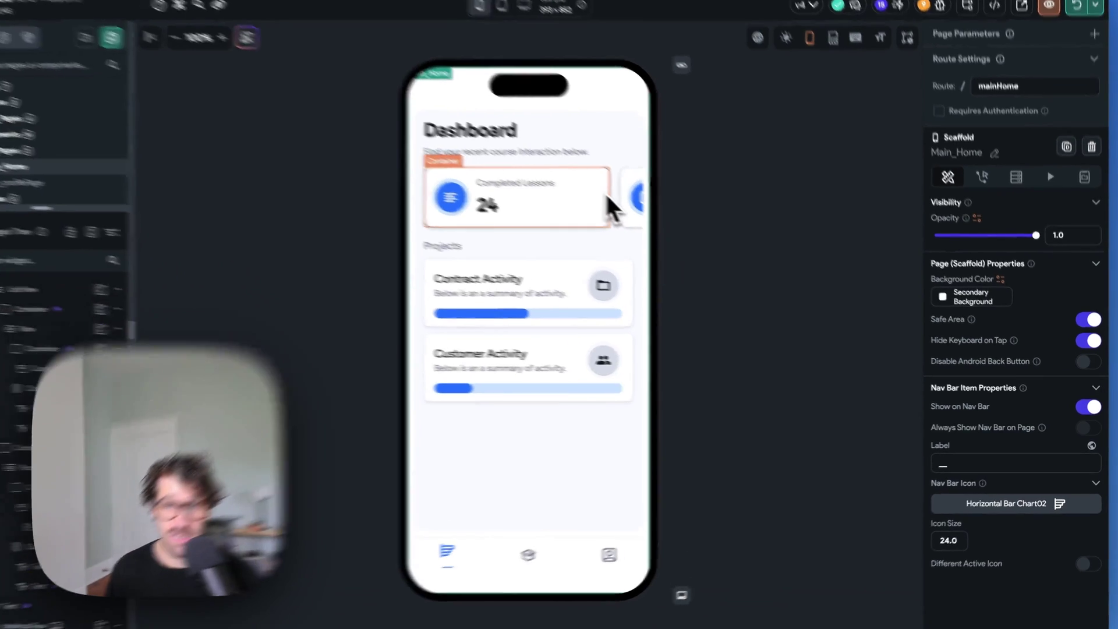
pyautogui.click(643, 212)
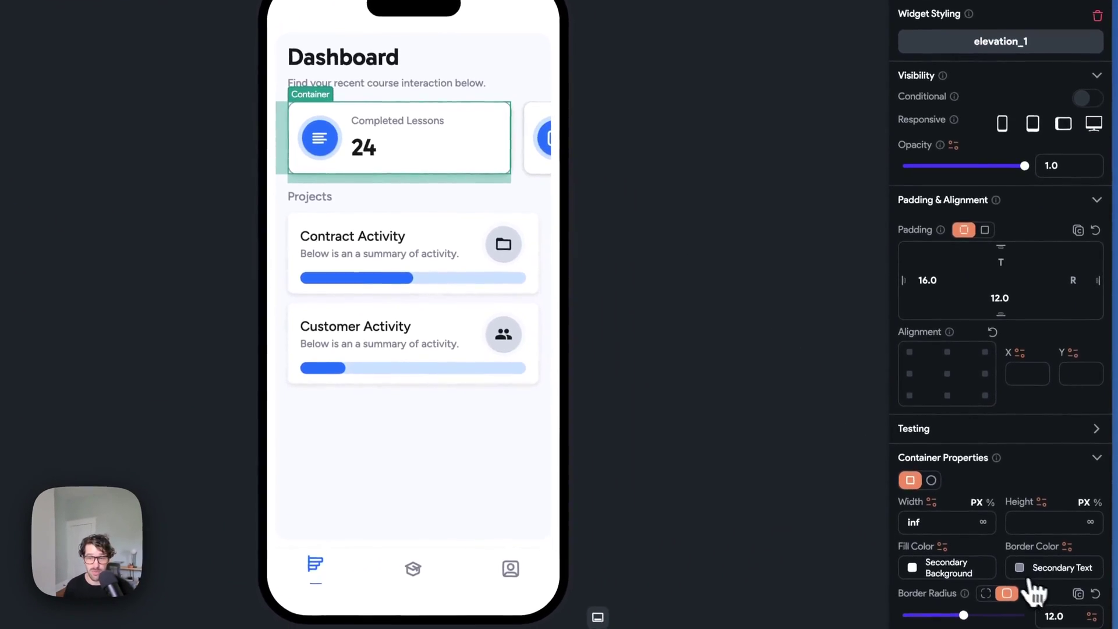
pyautogui.click(1033, 577)
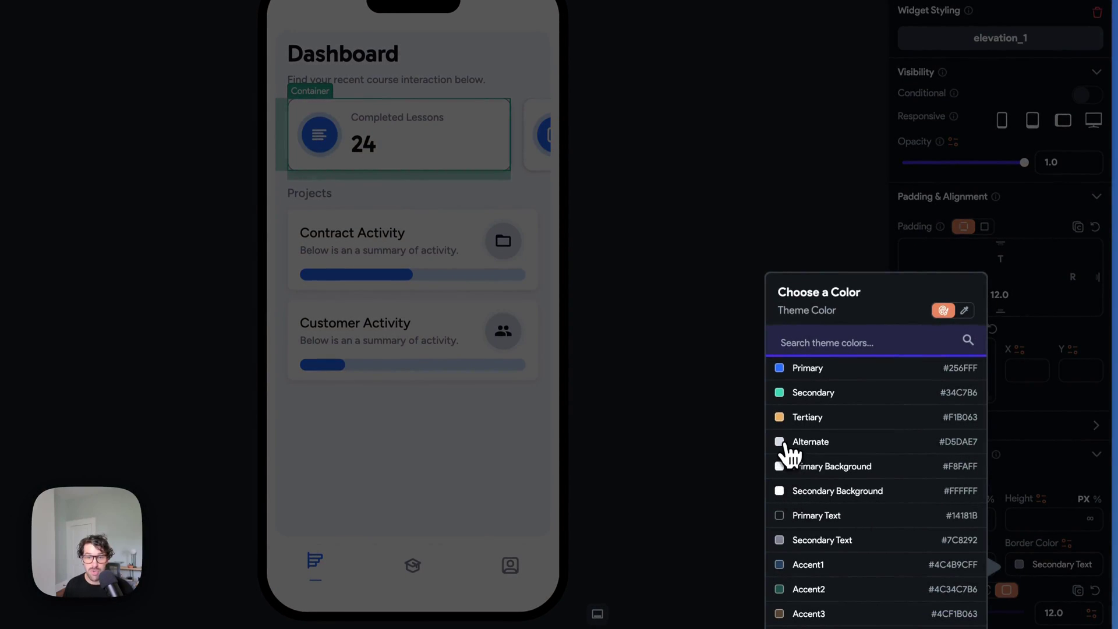
pyautogui.click(787, 444)
pyautogui.click(654, 219)
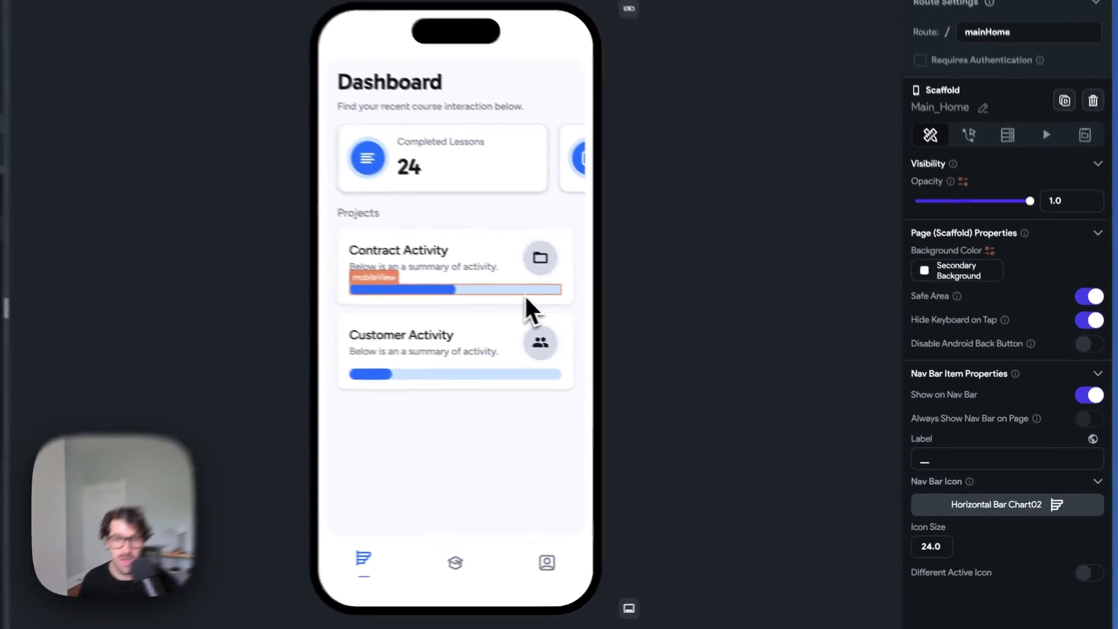
# Give the Contract Activity progress bar a Secondary fill on an Accent 2 background.
pyautogui.click(600, 324)
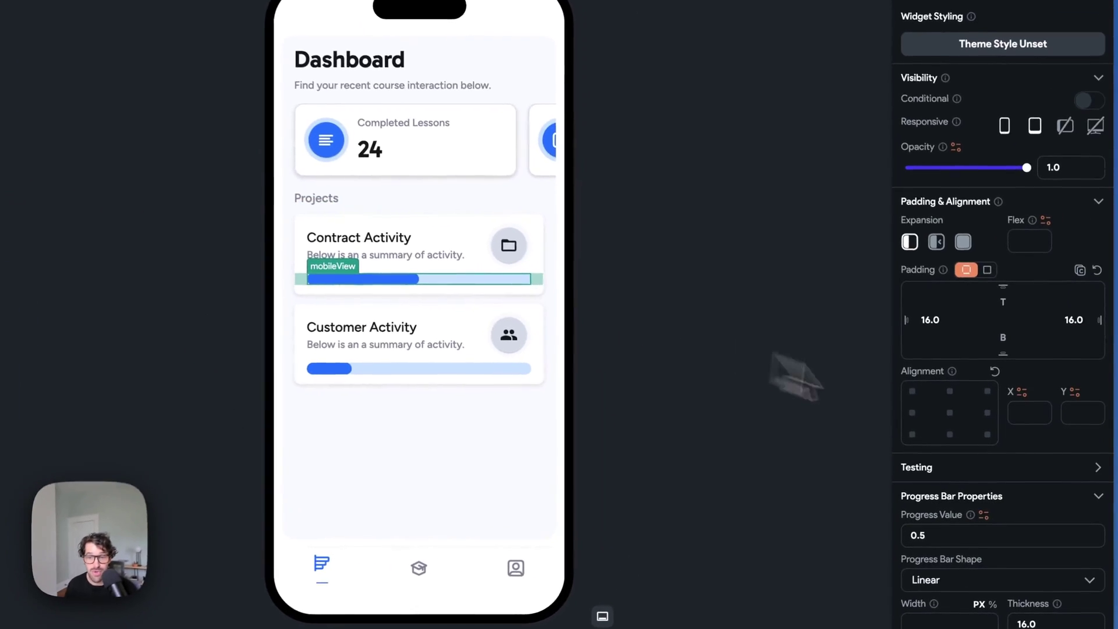
pyautogui.scroll(-5, 1027, 468)
pyautogui.click(943, 440)
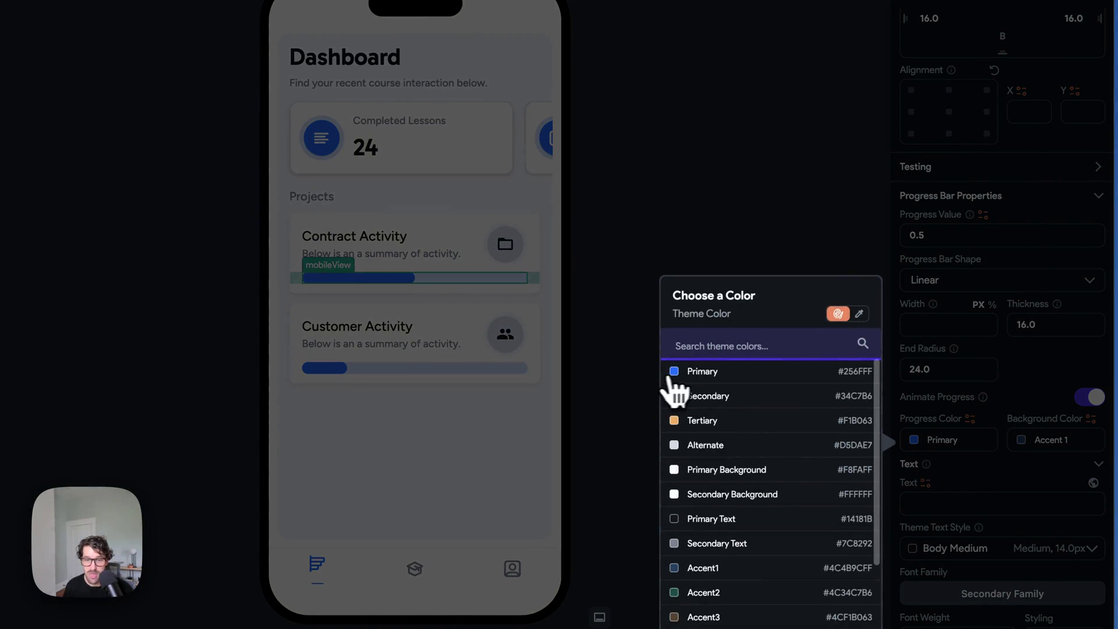
pyautogui.click(677, 394)
pyautogui.click(1039, 418)
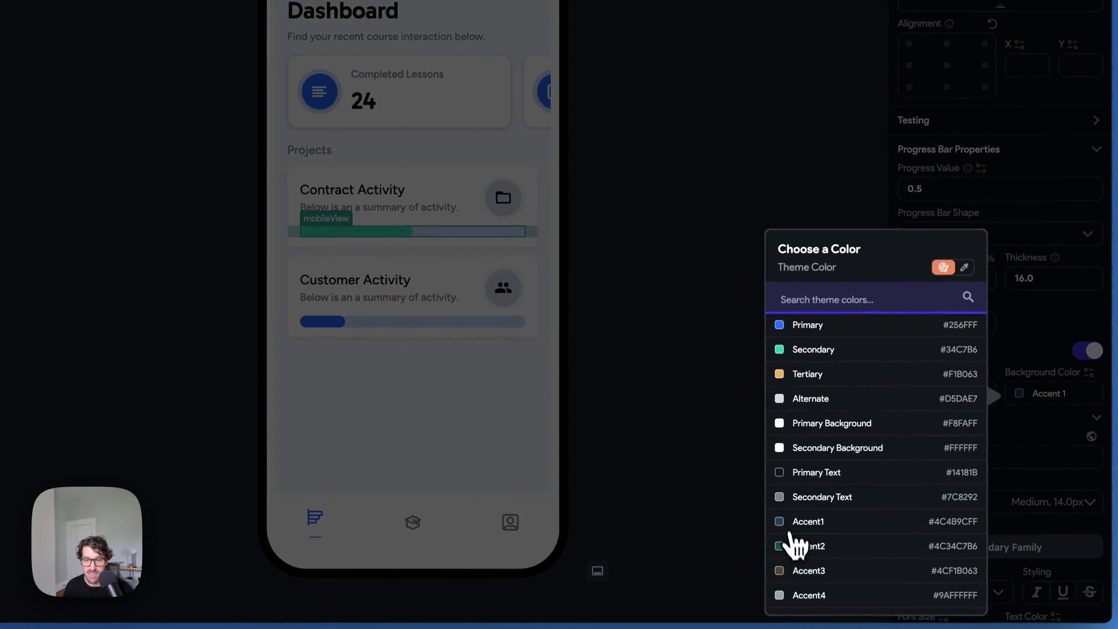
pyautogui.click(795, 545)
# Save the project and return to the theme colour settings.
pyautogui.click(773, 402)
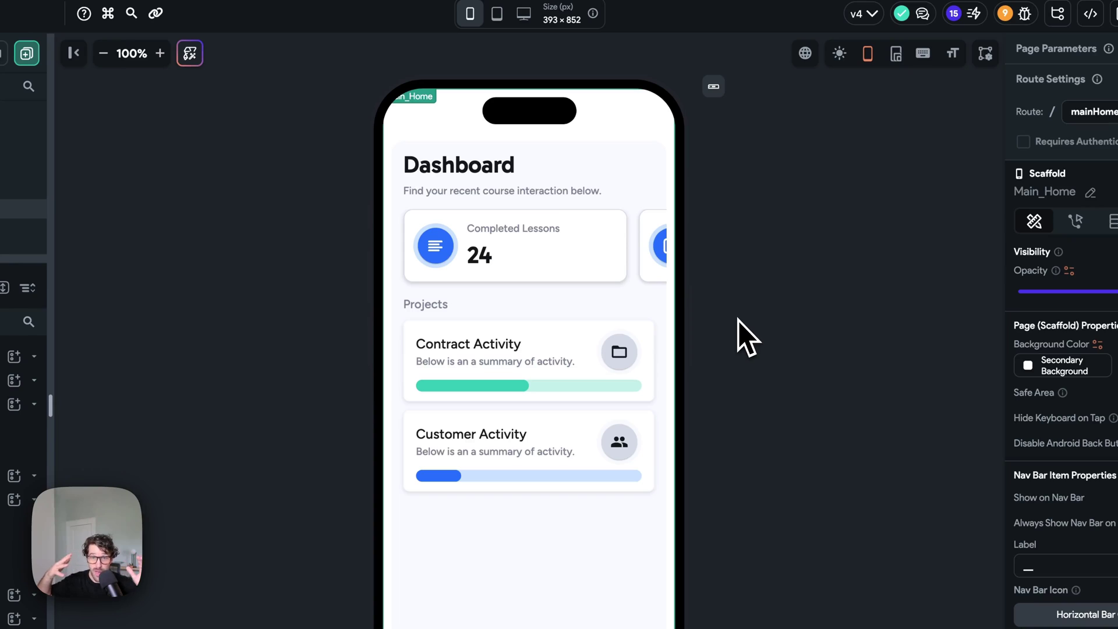
pyautogui.press('super+s')
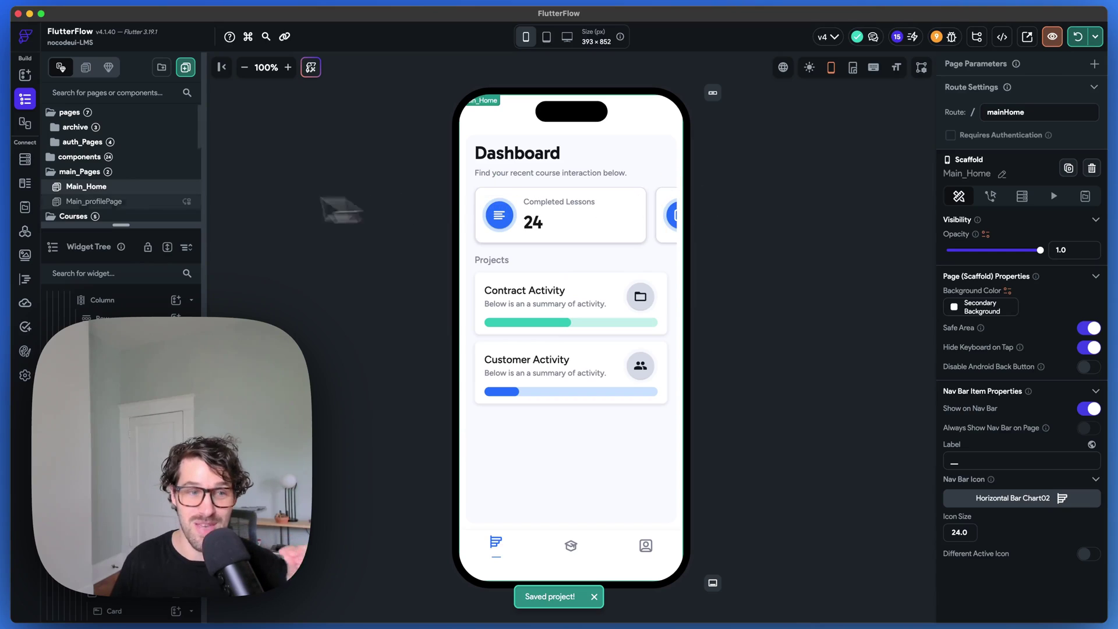
pyautogui.click(24, 352)
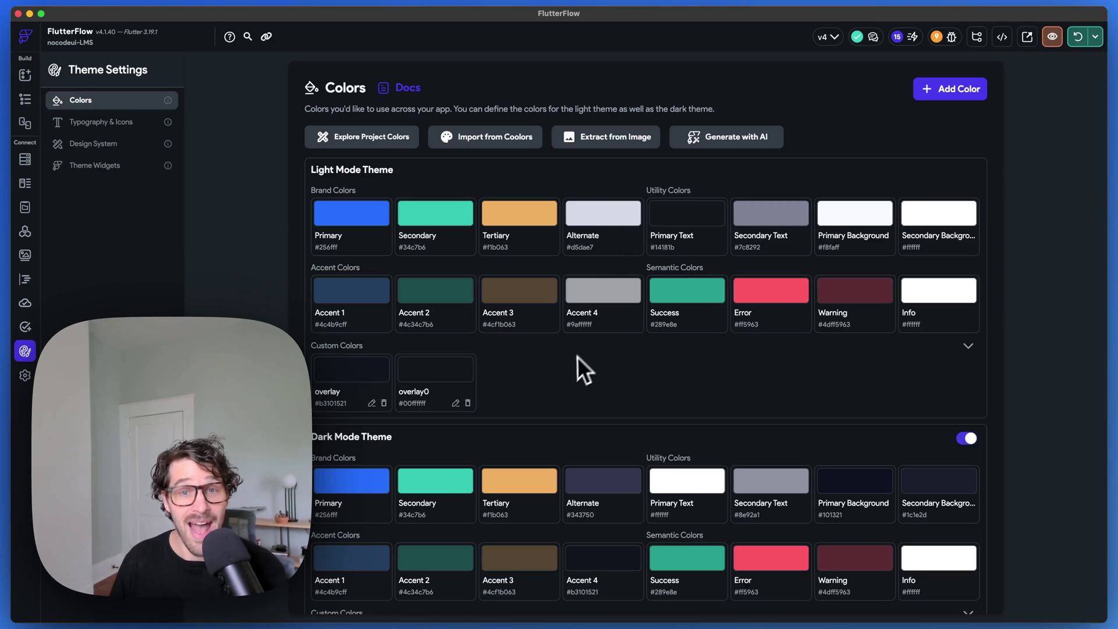
pyautogui.scroll(-1, 602, 299)
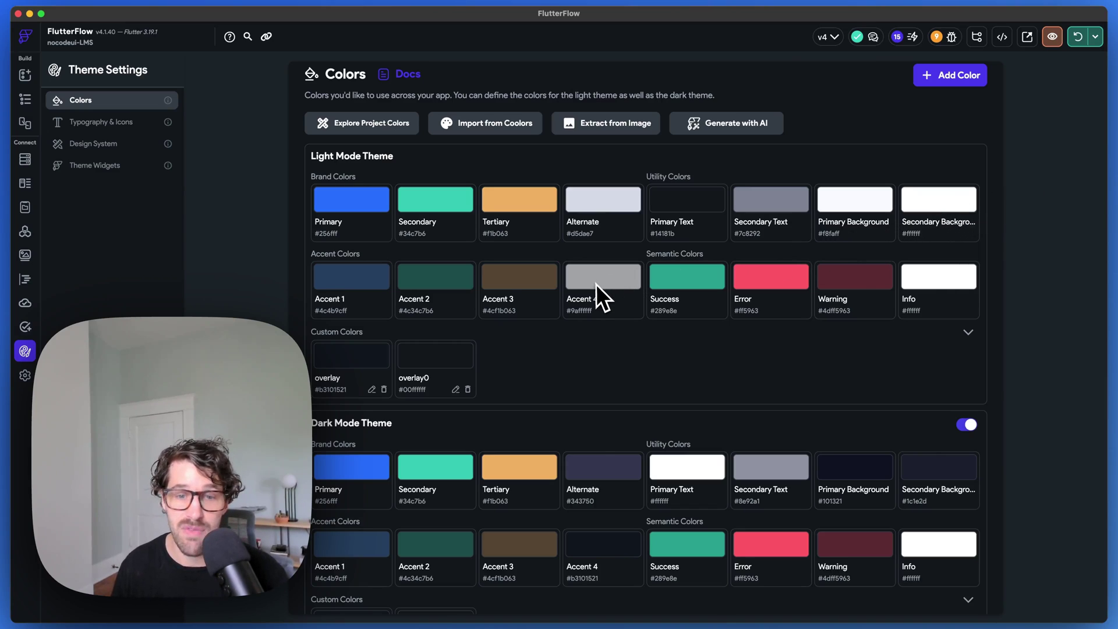
pyautogui.scroll(-2, 596, 284)
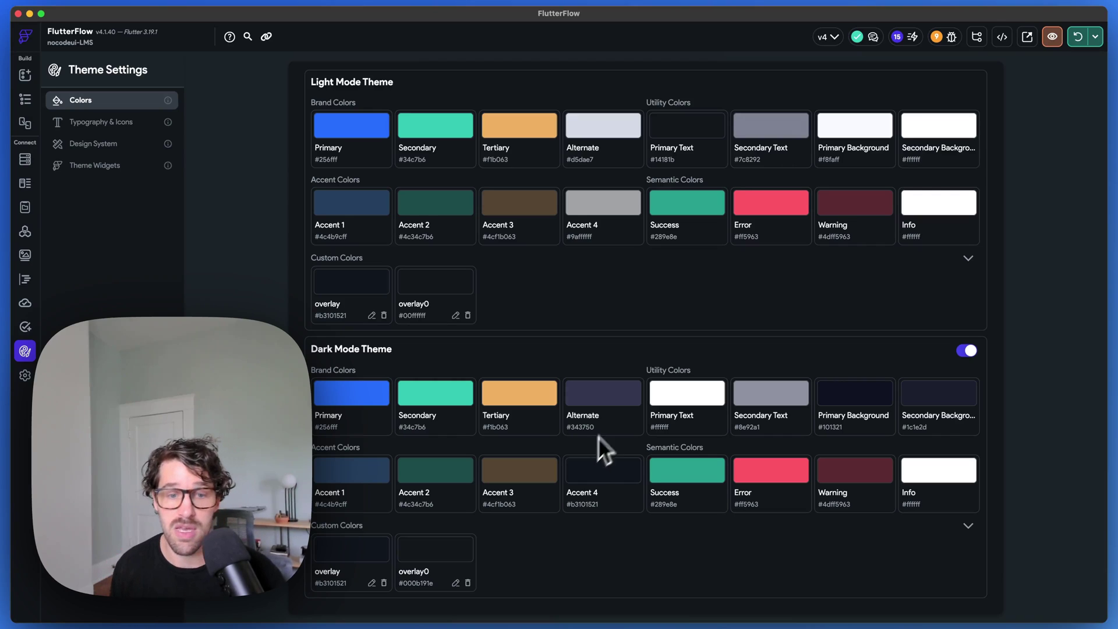
pyautogui.scroll(-1, 603, 487)
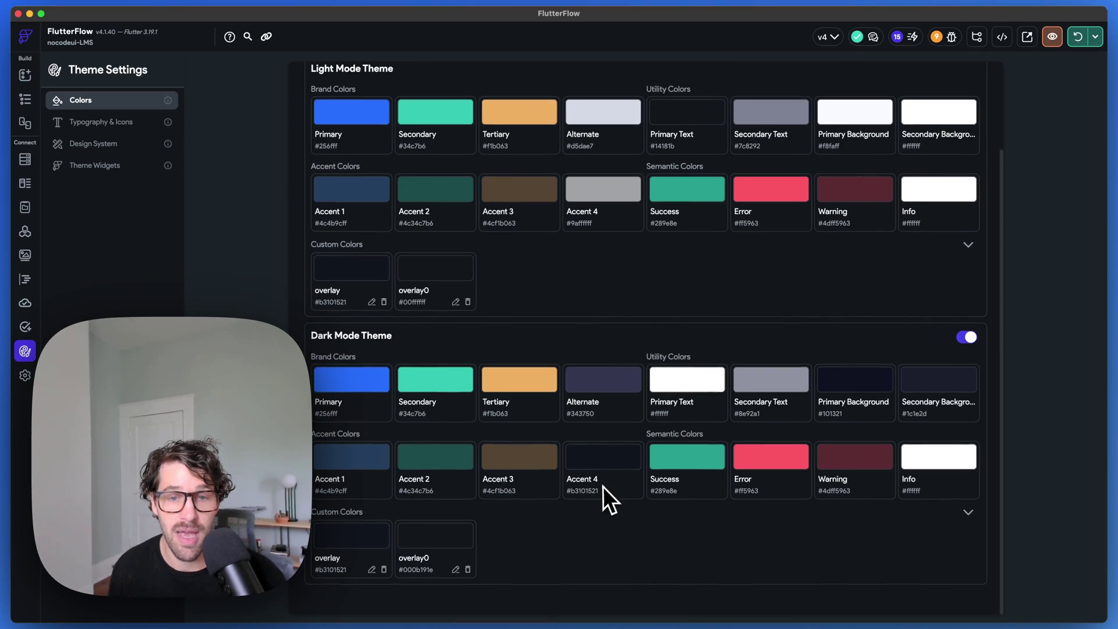
pyautogui.scroll(1, 611, 482)
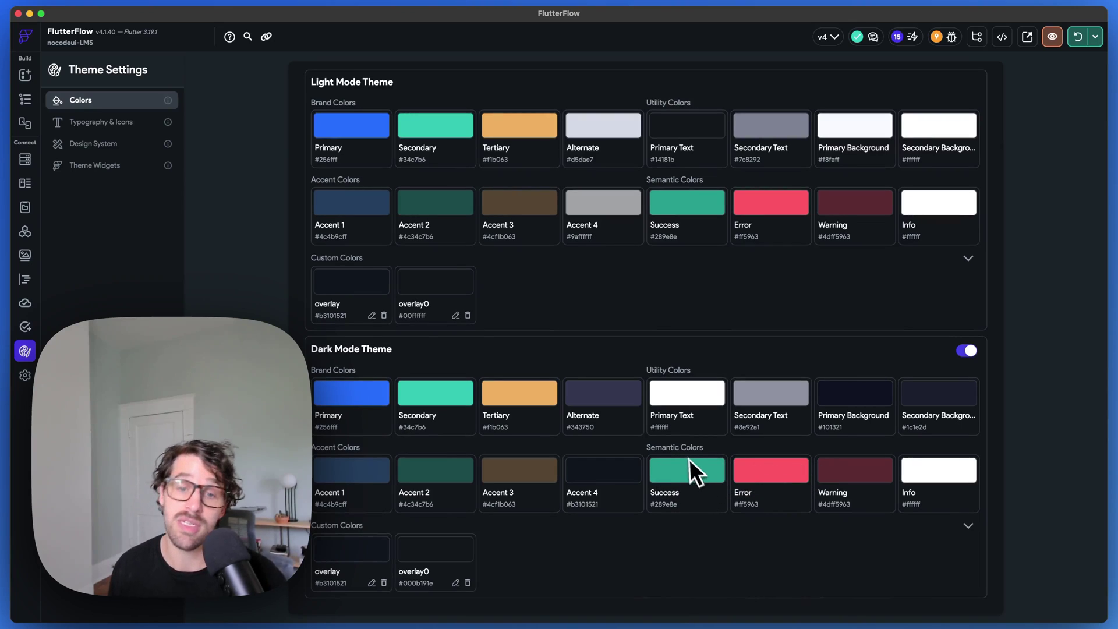
pyautogui.scroll(-1, 763, 475)
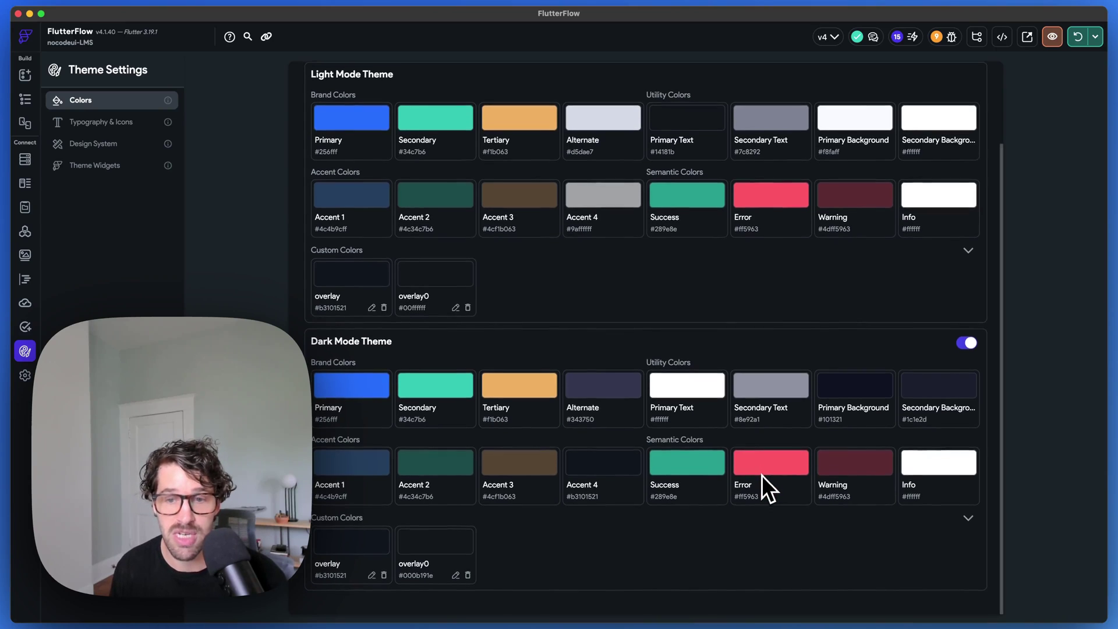
pyautogui.scroll(1, 786, 477)
pyautogui.scroll(1, 854, 474)
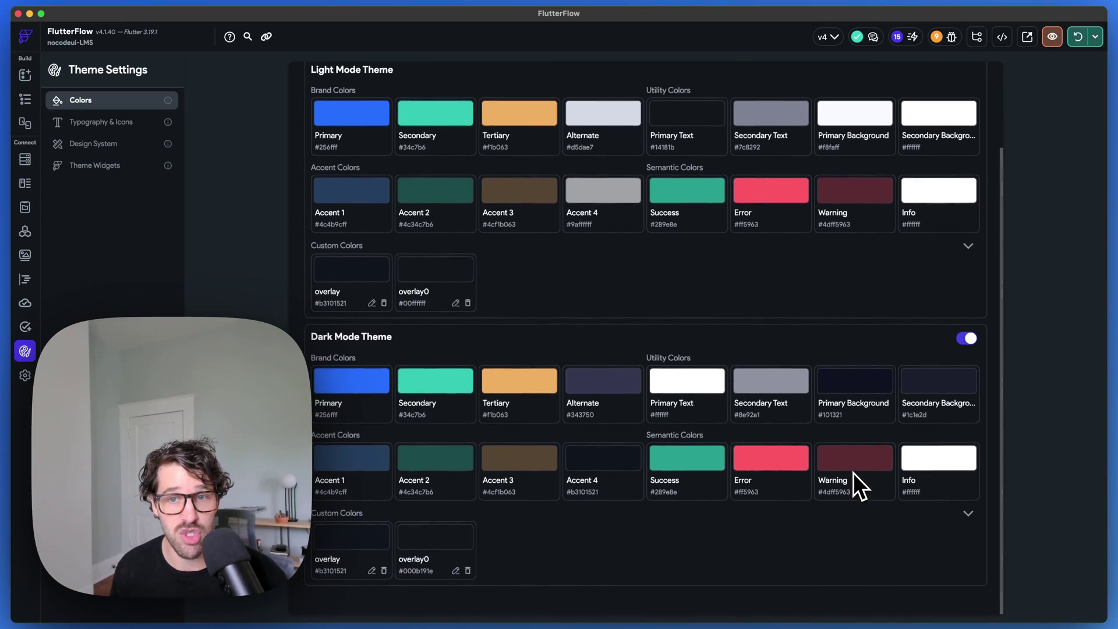
pyautogui.scroll(-1, 853, 473)
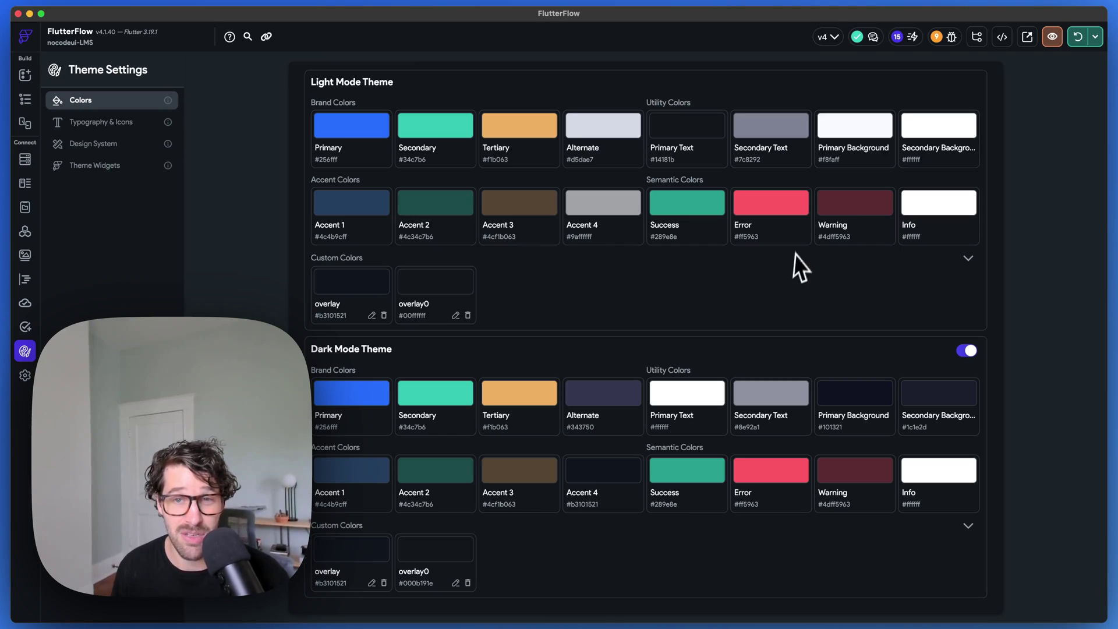
pyautogui.scroll(-1, 850, 229)
pyautogui.scroll(2, 849, 228)
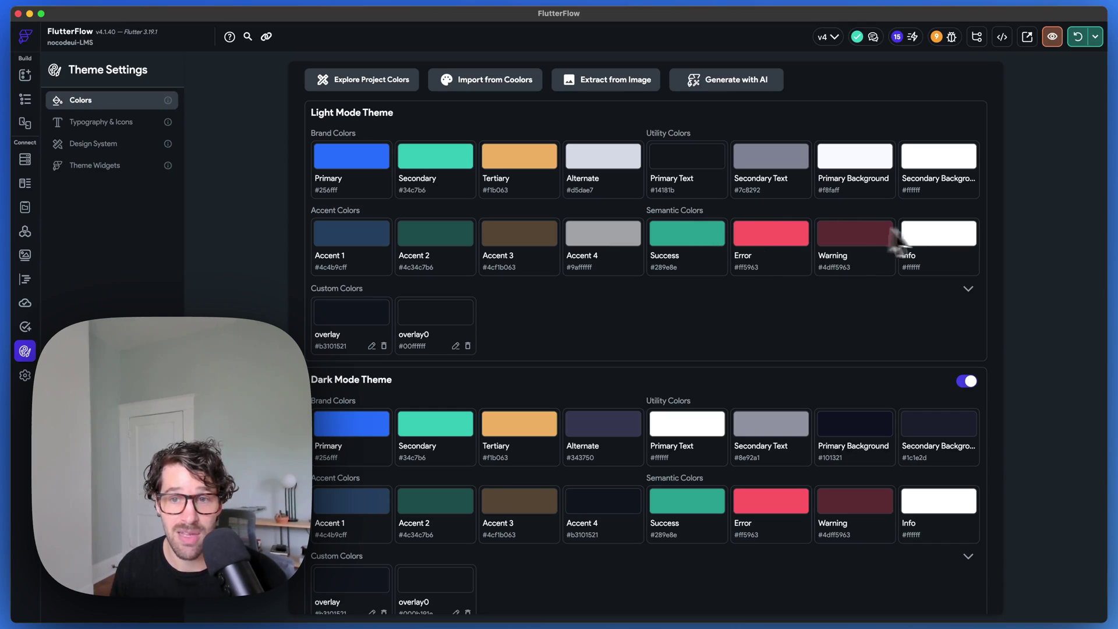
pyautogui.scroll(2, 773, 225)
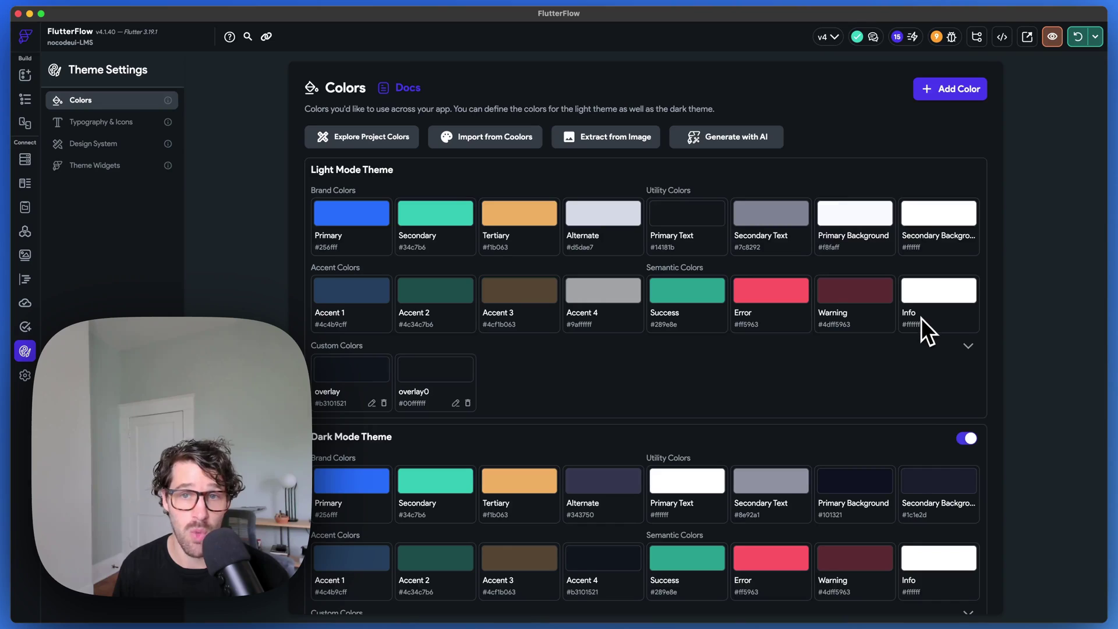
pyautogui.scroll(-3, 921, 323)
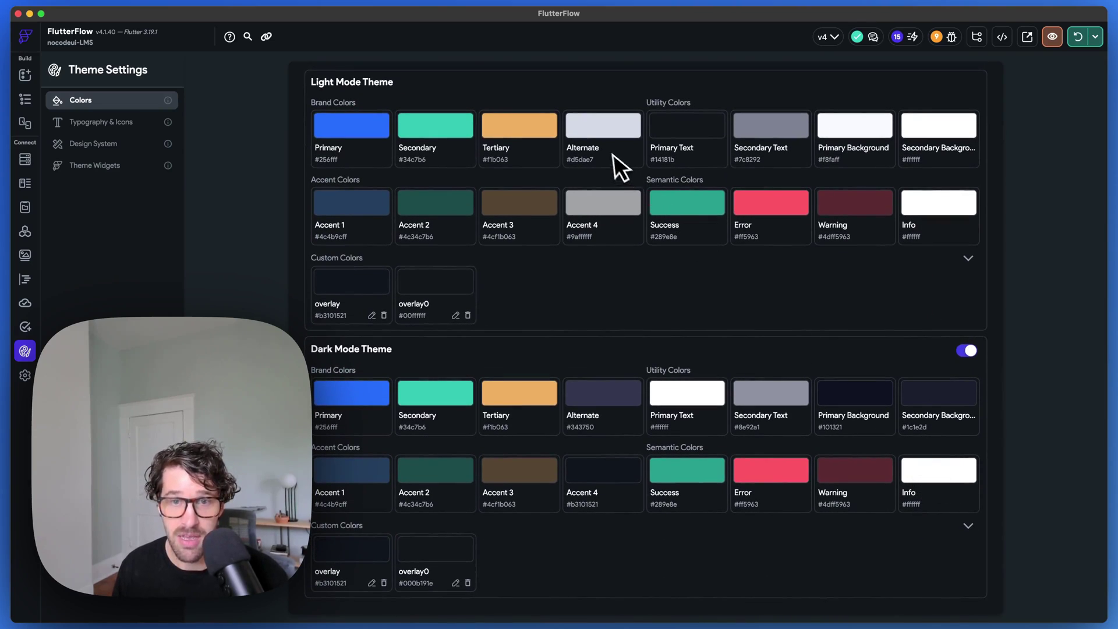
pyautogui.scroll(2, 614, 154)
pyautogui.scroll(-1, 612, 210)
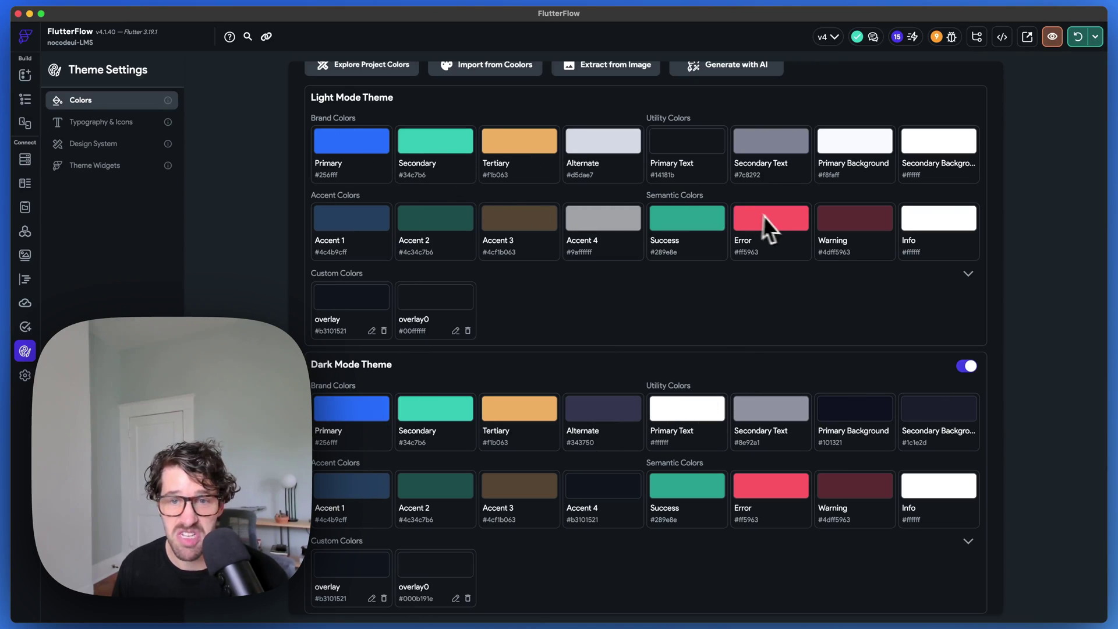
pyautogui.scroll(2, 931, 300)
pyautogui.scroll(-1, 938, 256)
pyautogui.scroll(-1, 938, 256)
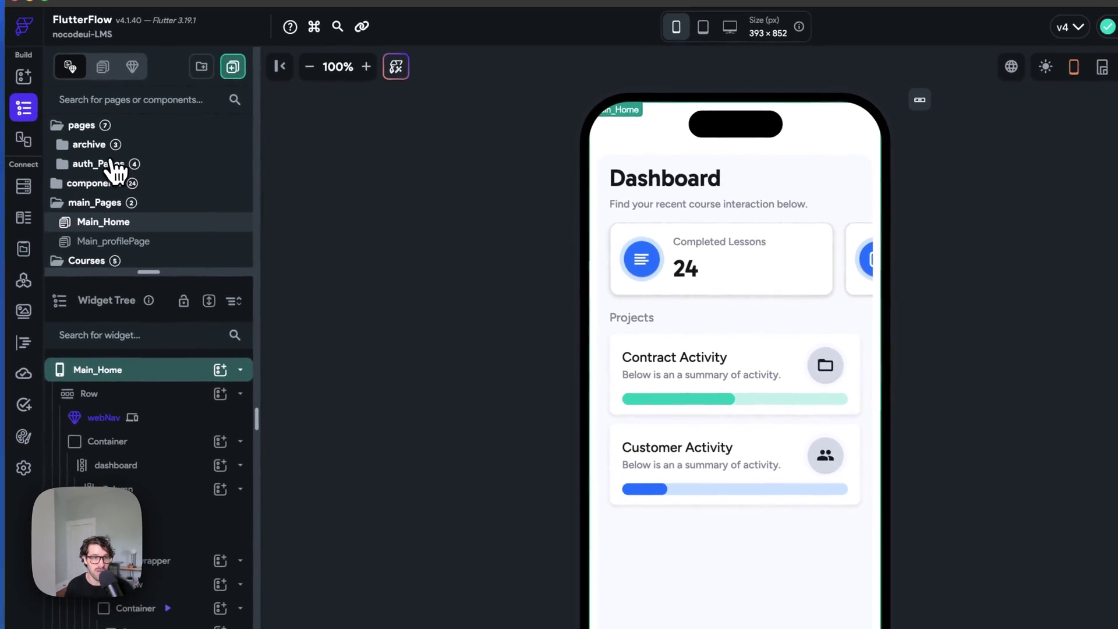
# Open the auth_Create page from auth_Pages and select the Create Account button.
pyautogui.click(113, 165)
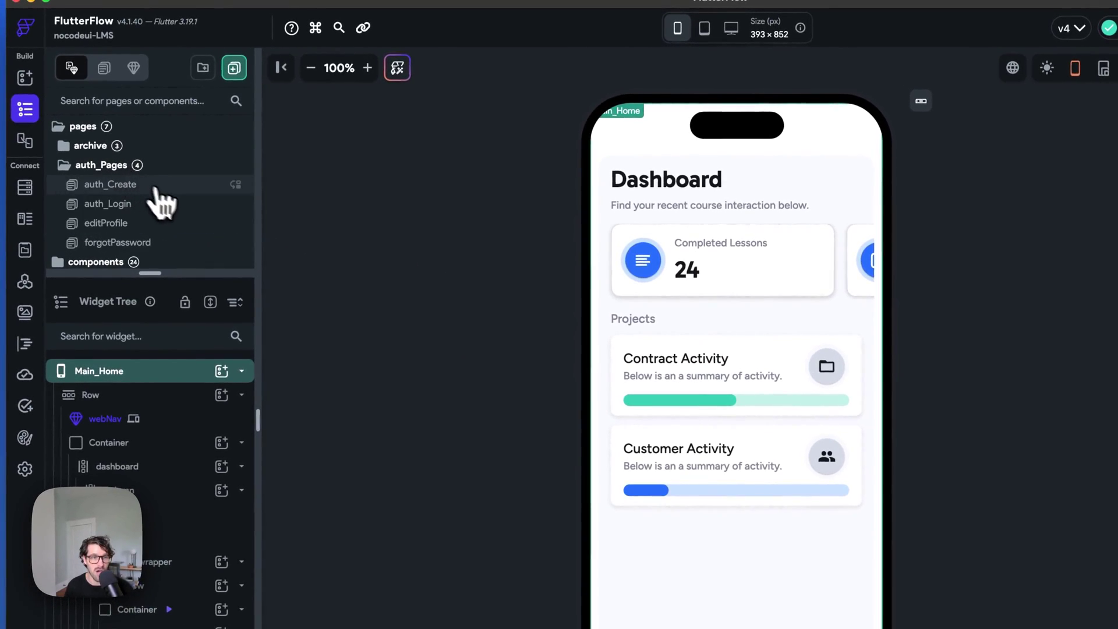
pyautogui.click(164, 185)
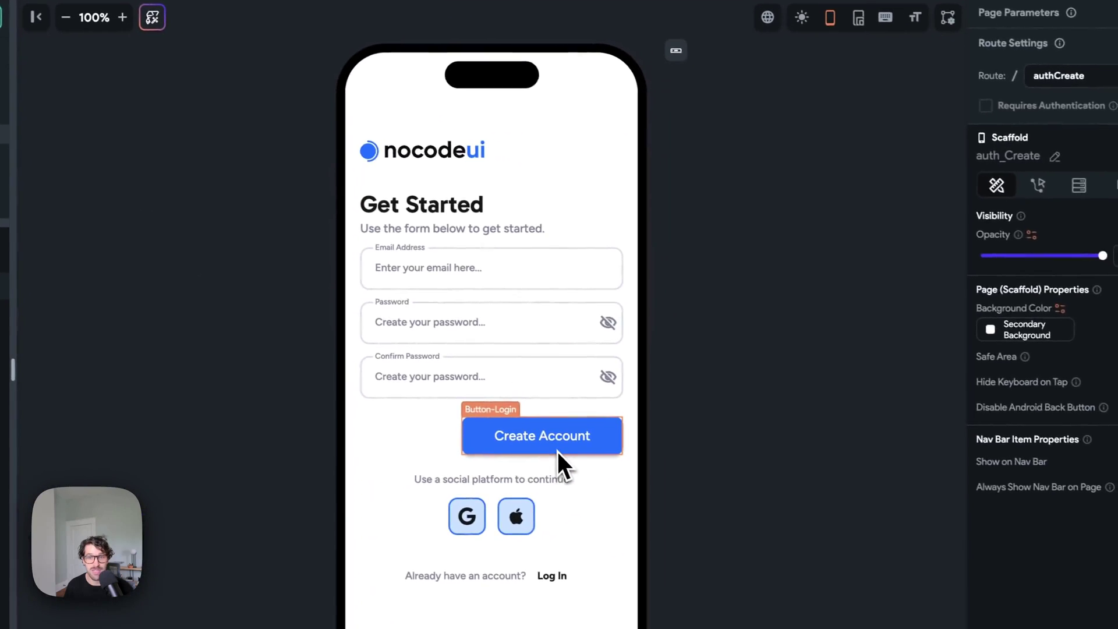
pyautogui.click(611, 458)
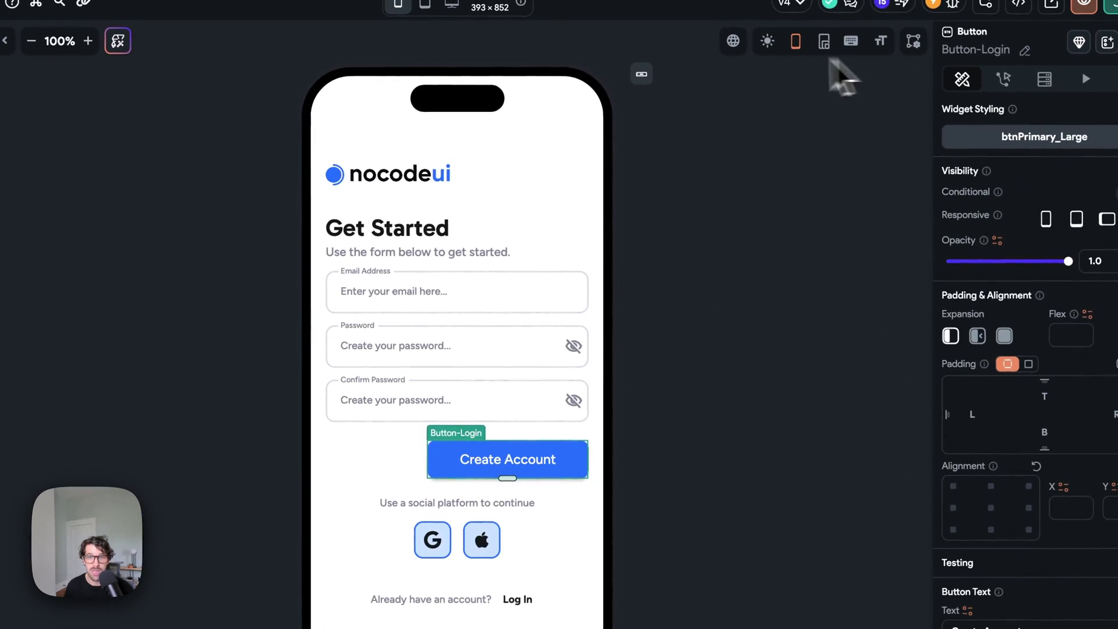
# Preview the auth_Create page in dark mode, then light, then dark again.
pyautogui.click(768, 45)
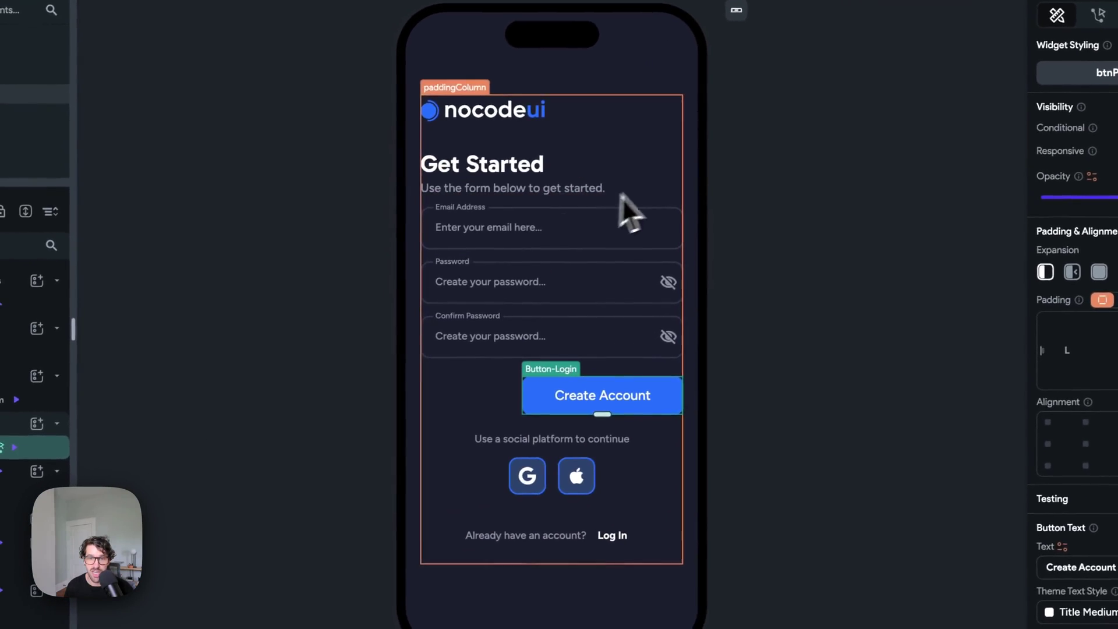
pyautogui.click(811, 48)
pyautogui.click(810, 49)
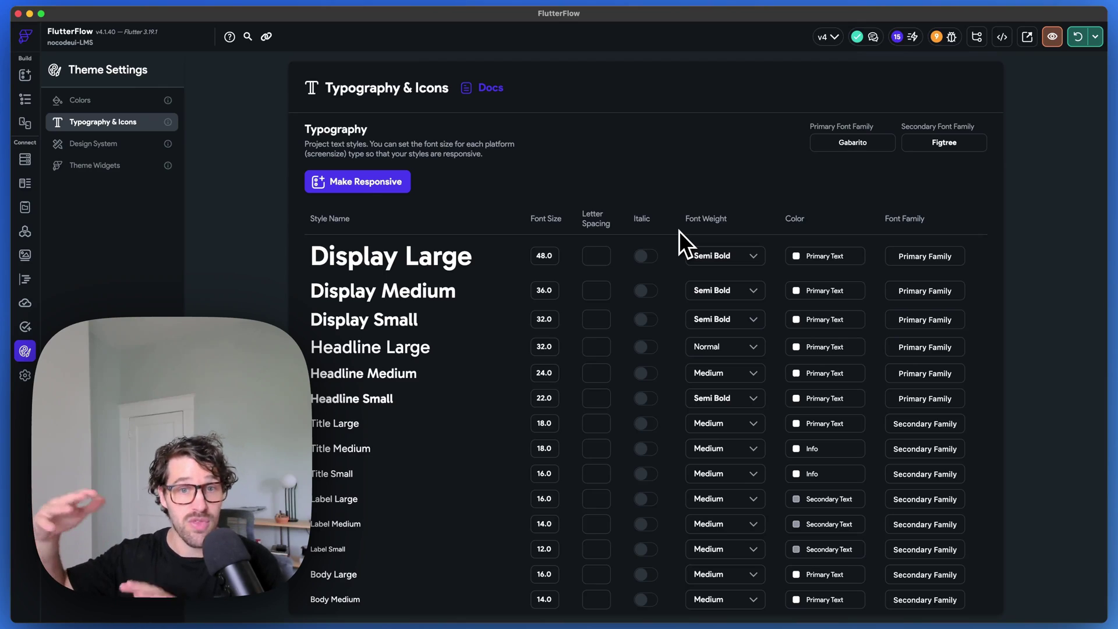
pyautogui.scroll(-3, 629, 236)
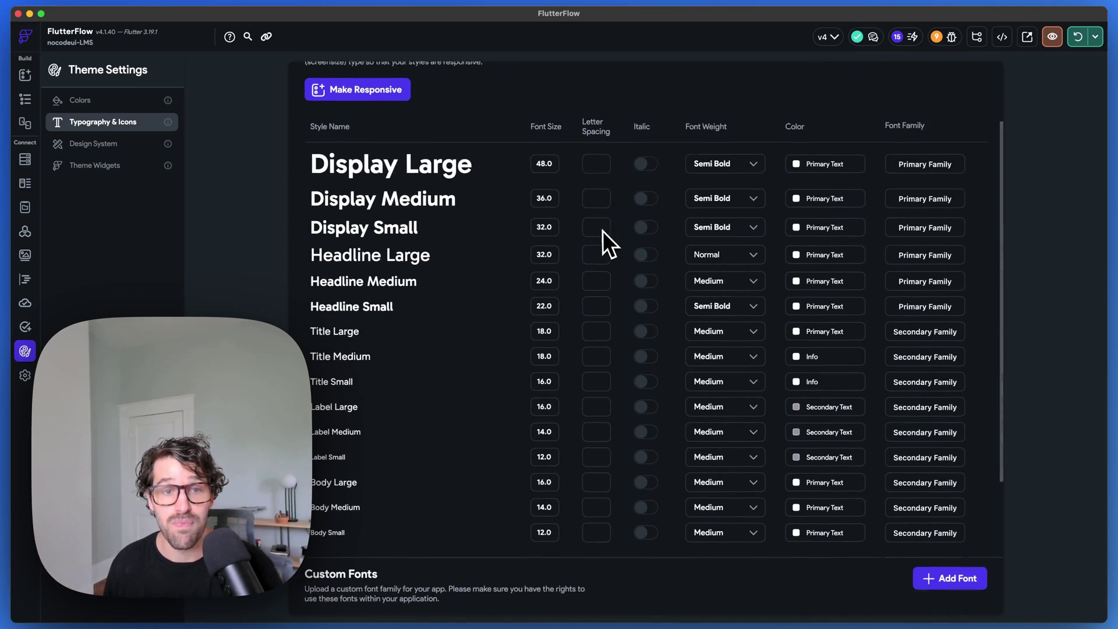
pyautogui.scroll(1, 443, 444)
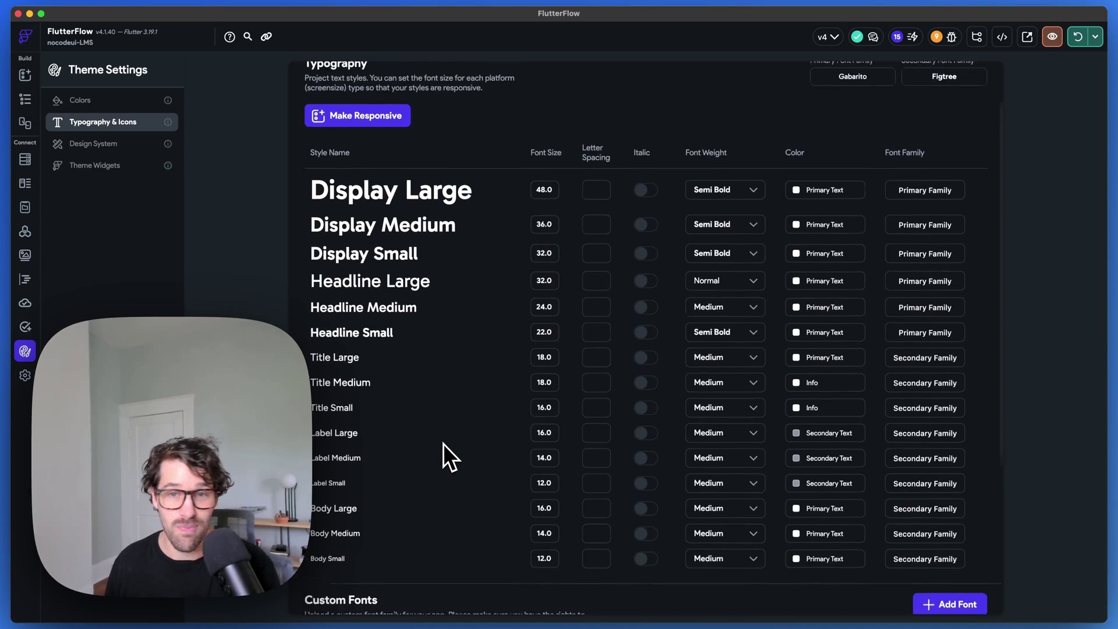
pyautogui.scroll(1, 446, 447)
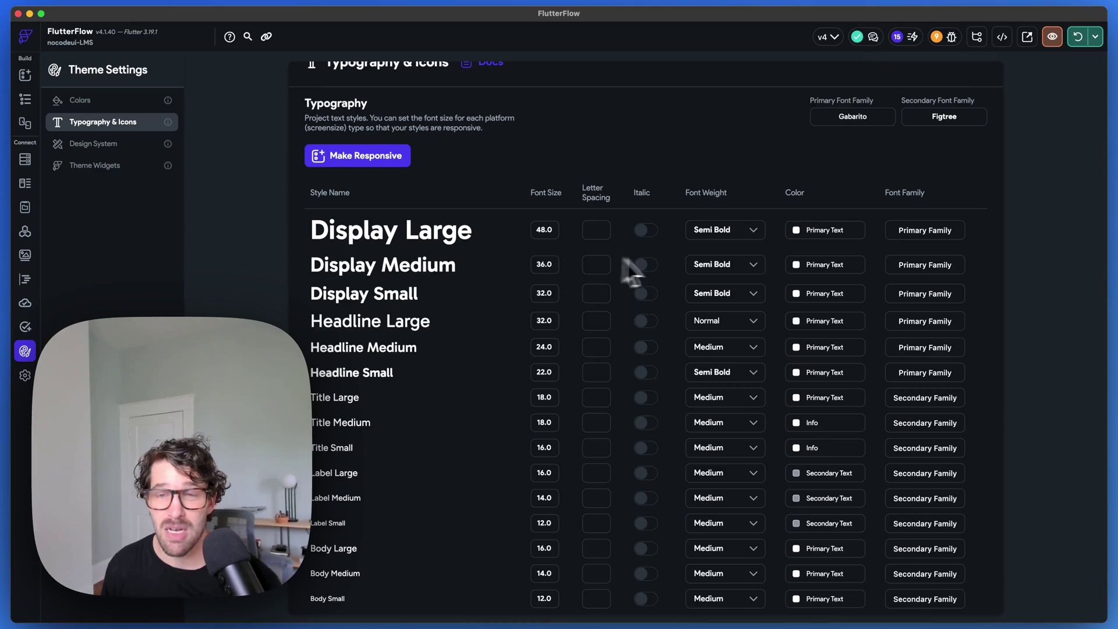
pyautogui.scroll(-2, 617, 256)
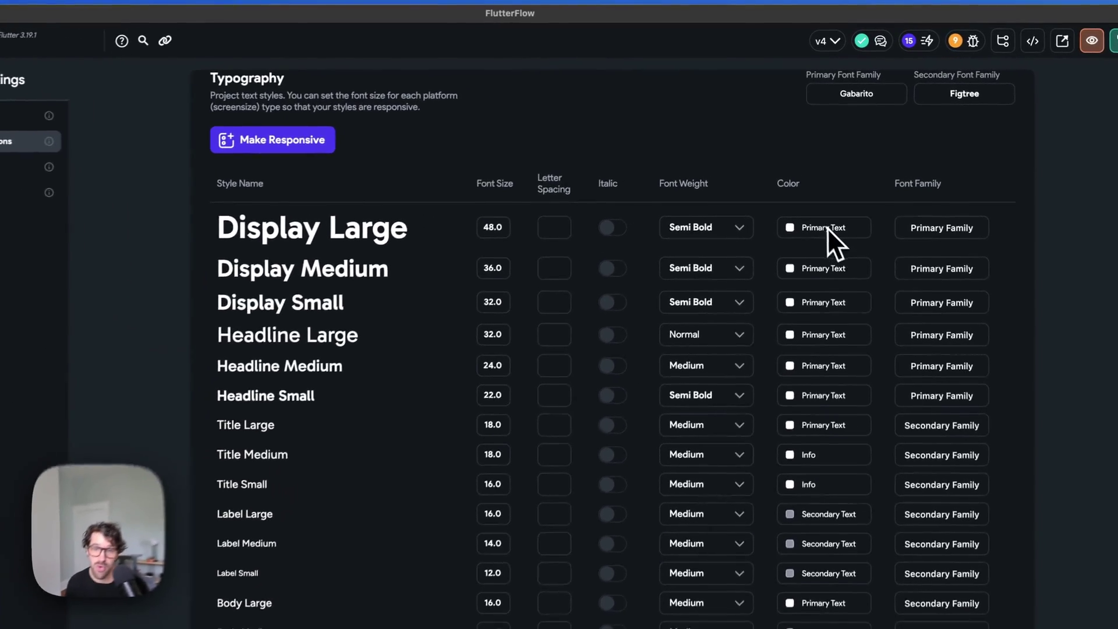
pyautogui.scroll(-3, 799, 324)
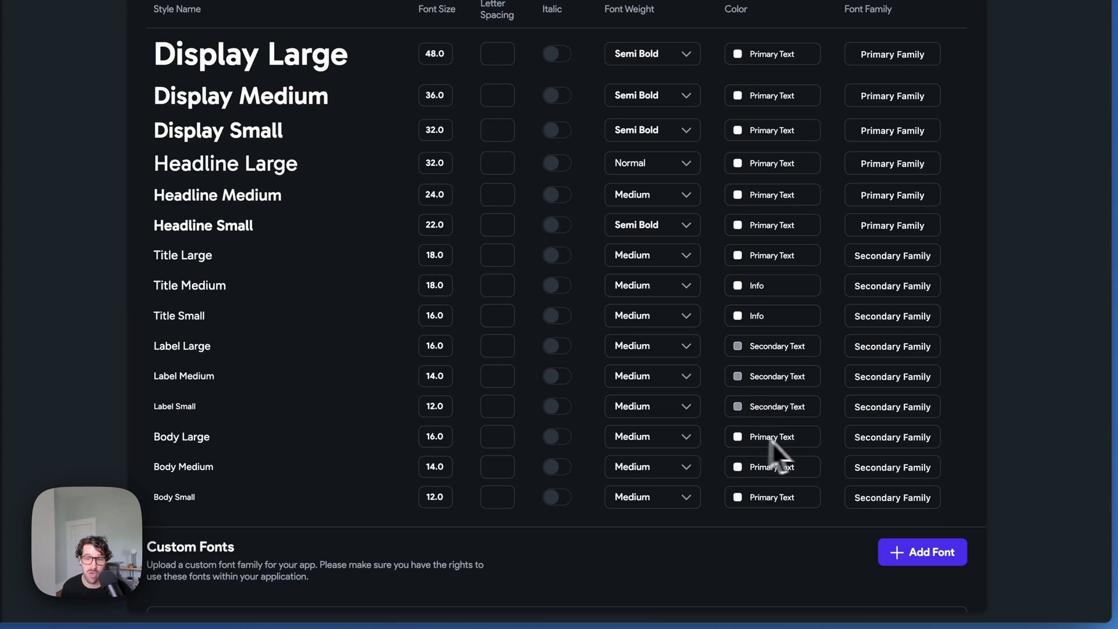
pyautogui.scroll(-1, 773, 441)
pyautogui.scroll(3, 775, 442)
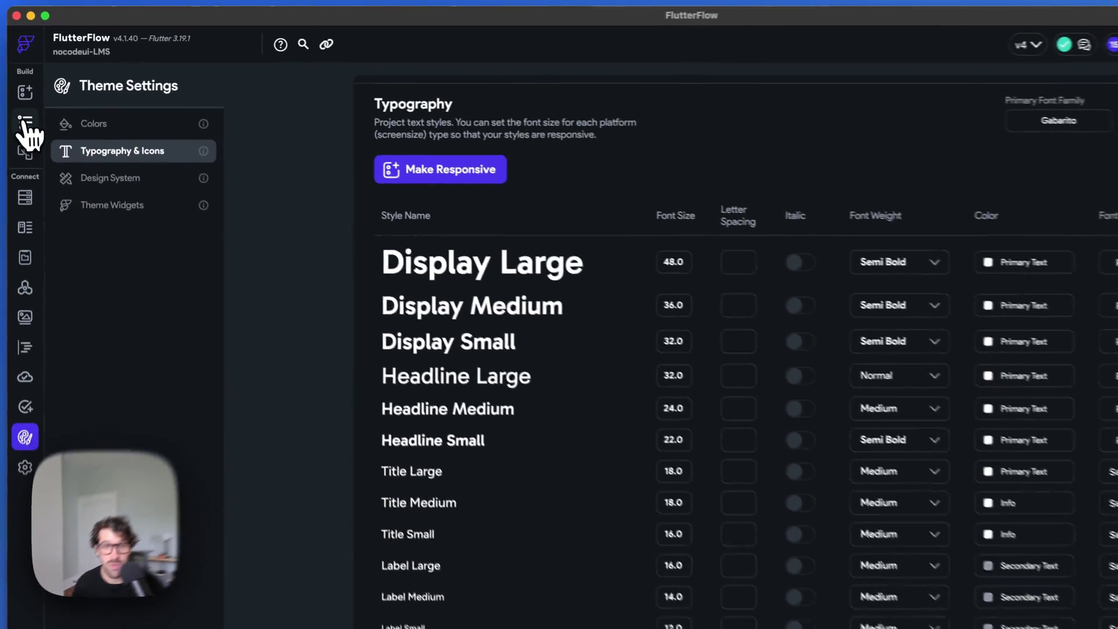
# Go back to the auth_Create page editor and select the page Scaffold.
pyautogui.click(25, 98)
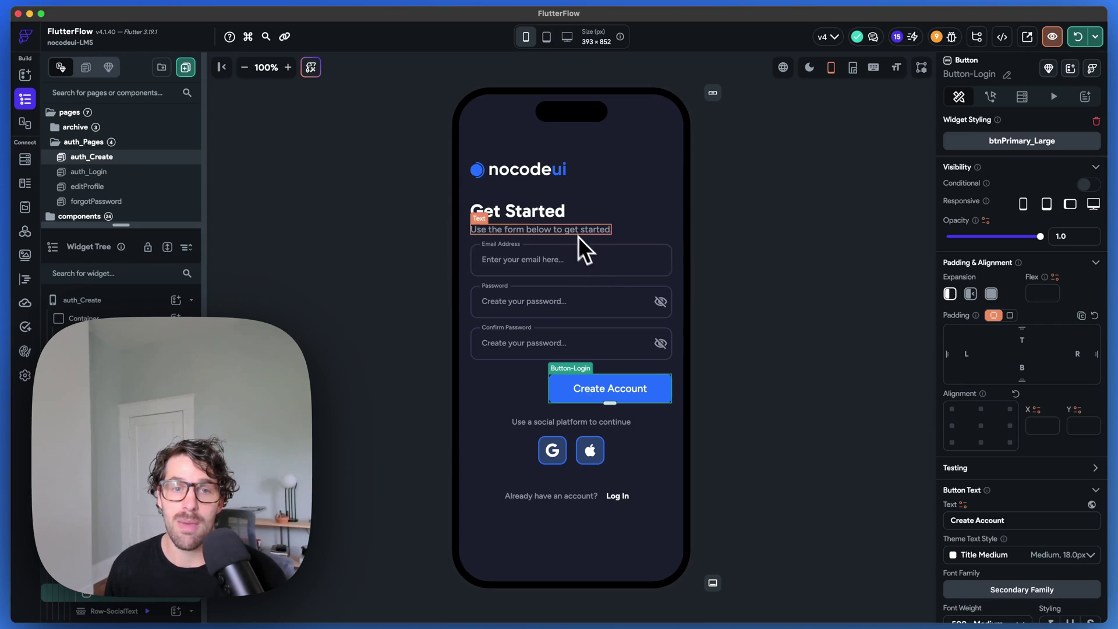
pyautogui.click(733, 229)
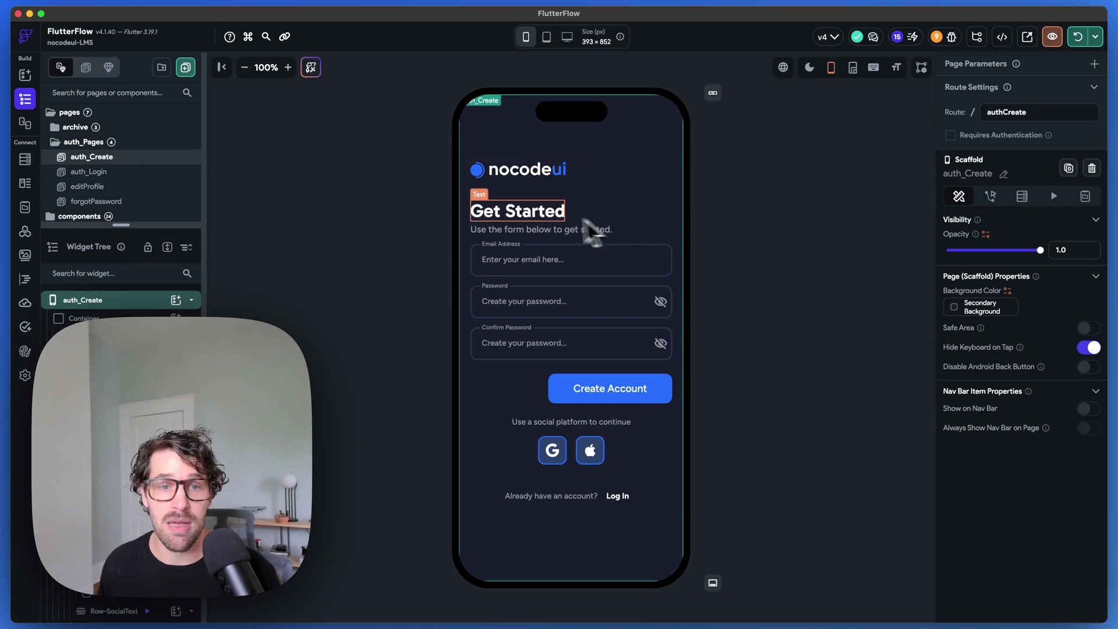
pyautogui.doubleClick(531, 230)
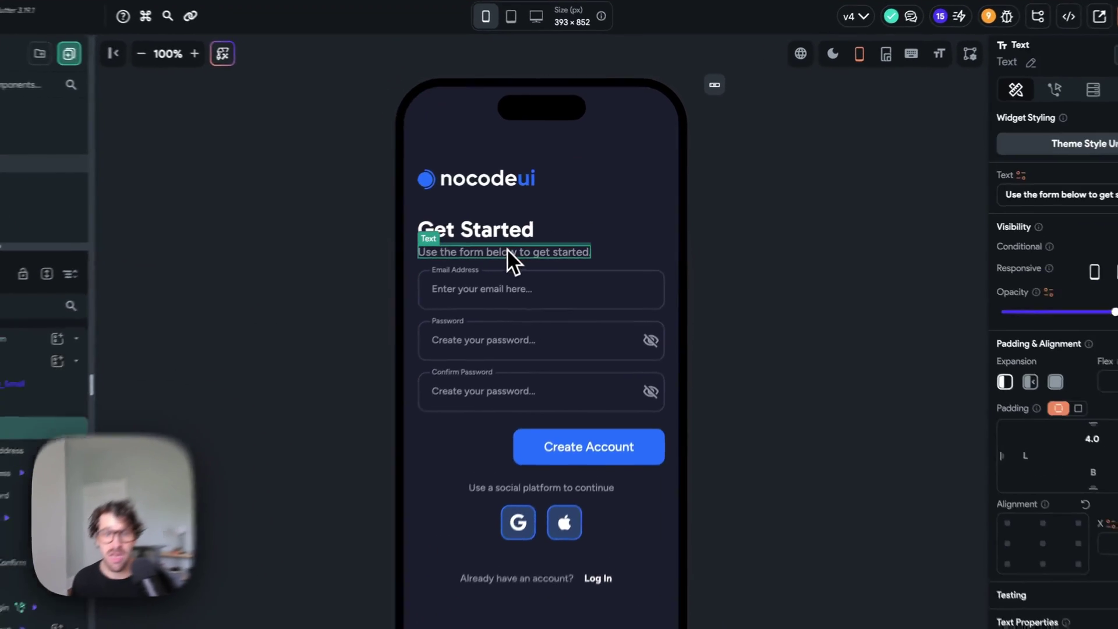
pyautogui.press('BackSpace')
pyautogui.click(735, 263)
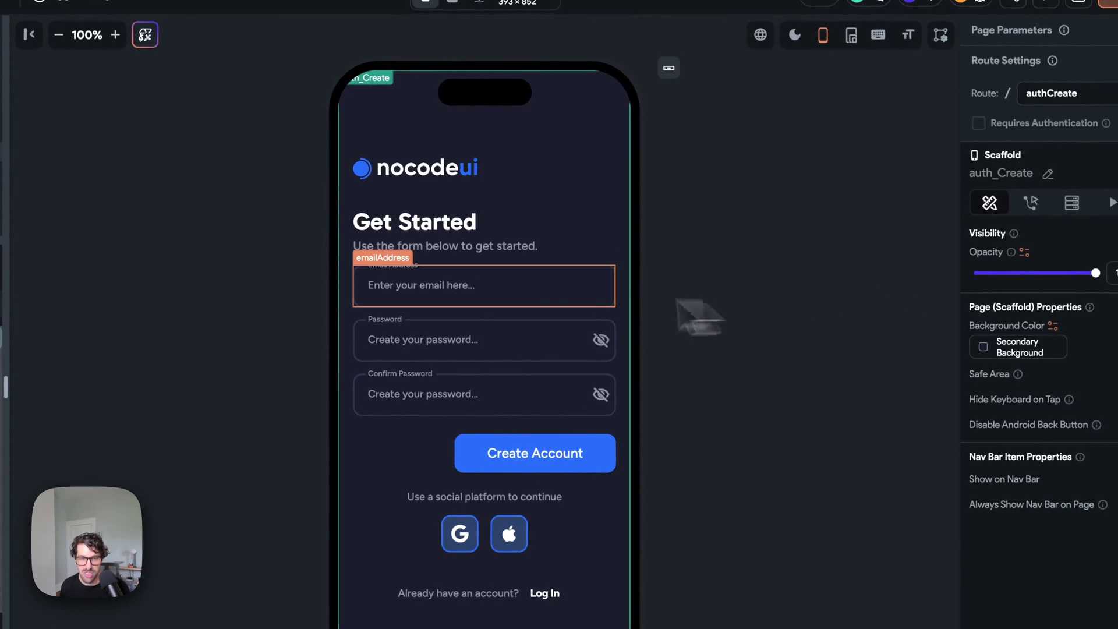
pyautogui.click(425, 244)
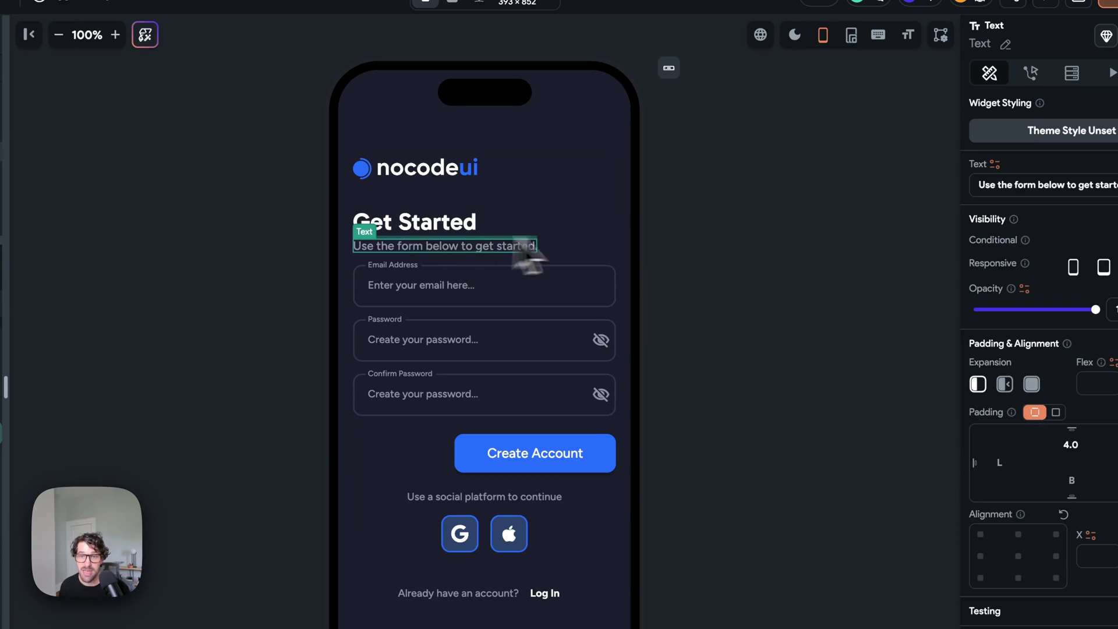
pyautogui.click(676, 259)
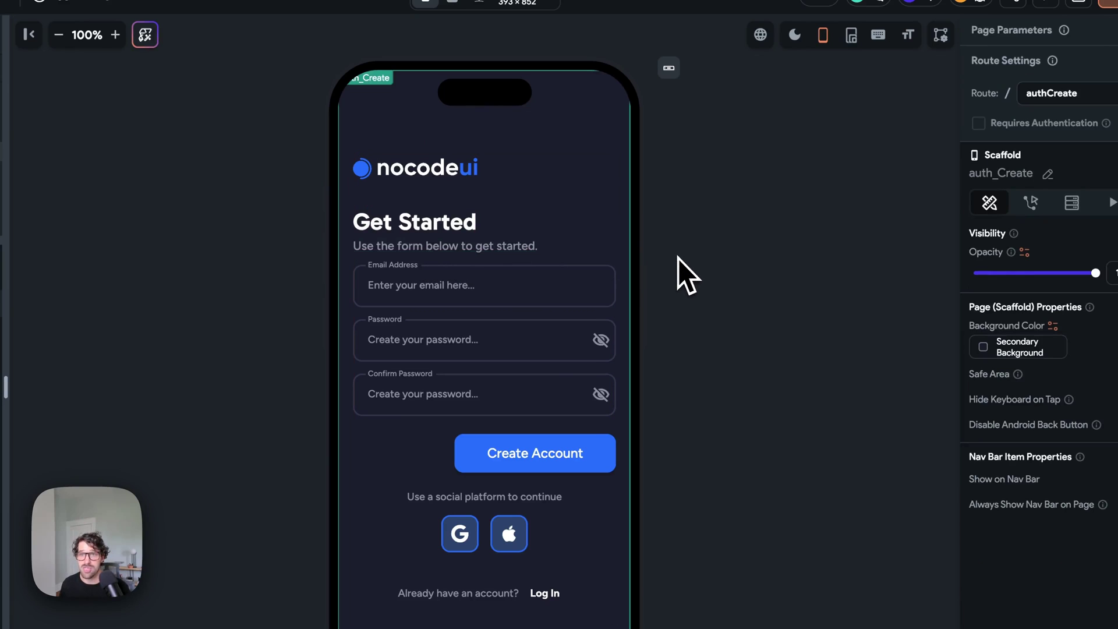